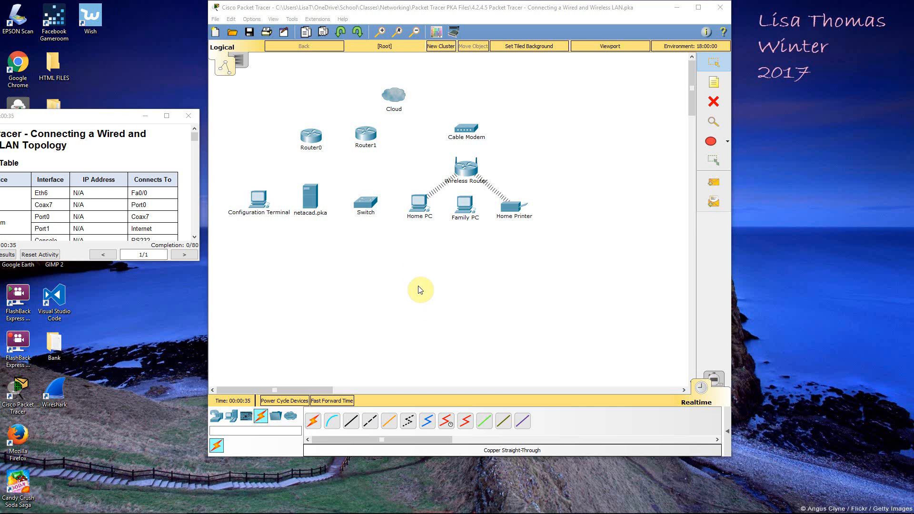
- Connect Router0's FastEthernet0/0 port to the Cloud's Ethernet6 port with a copper straight-through cable
click(313, 138)
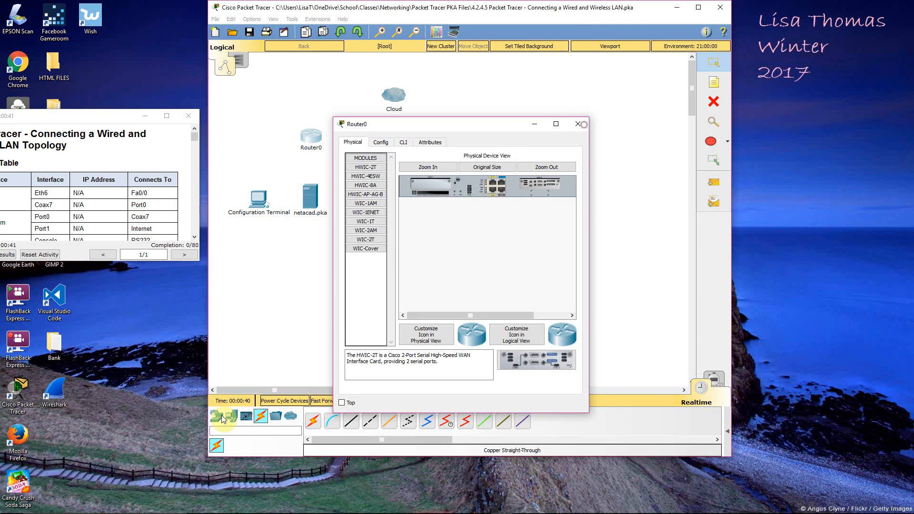
click(583, 124)
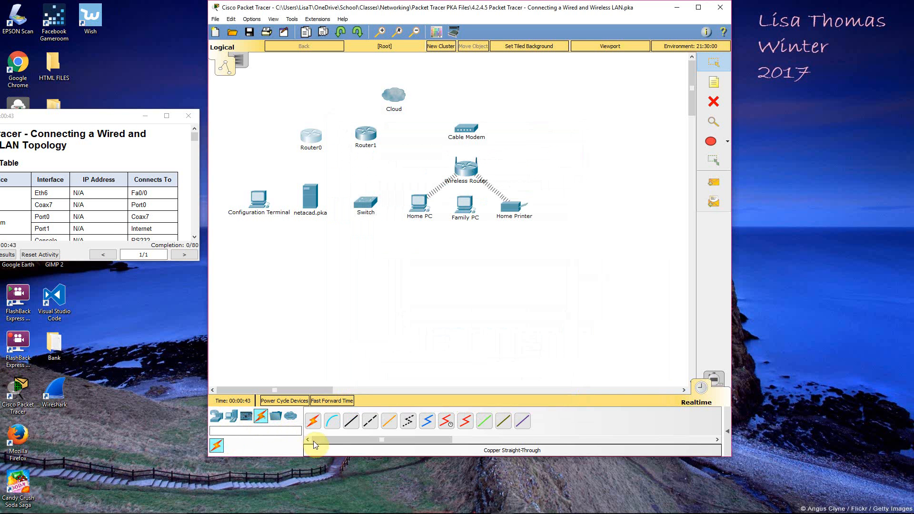
click(354, 423)
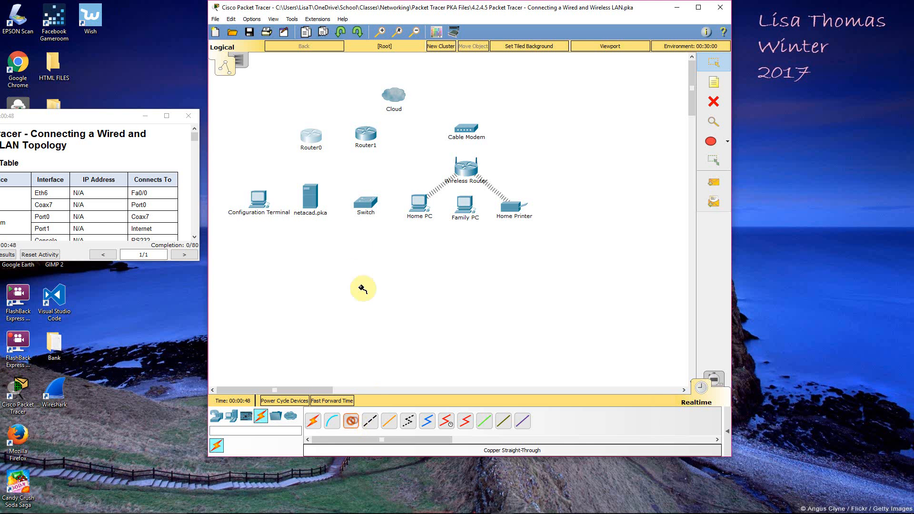
click(305, 139)
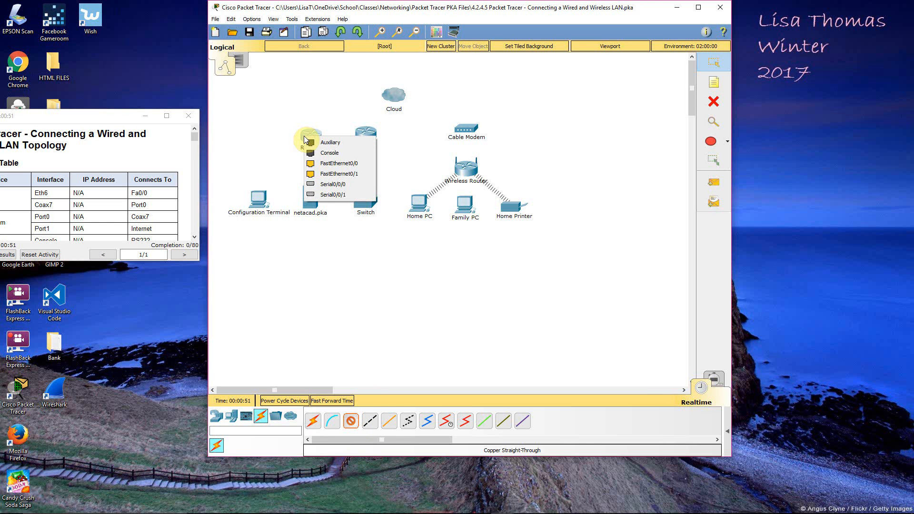
click(332, 165)
click(397, 95)
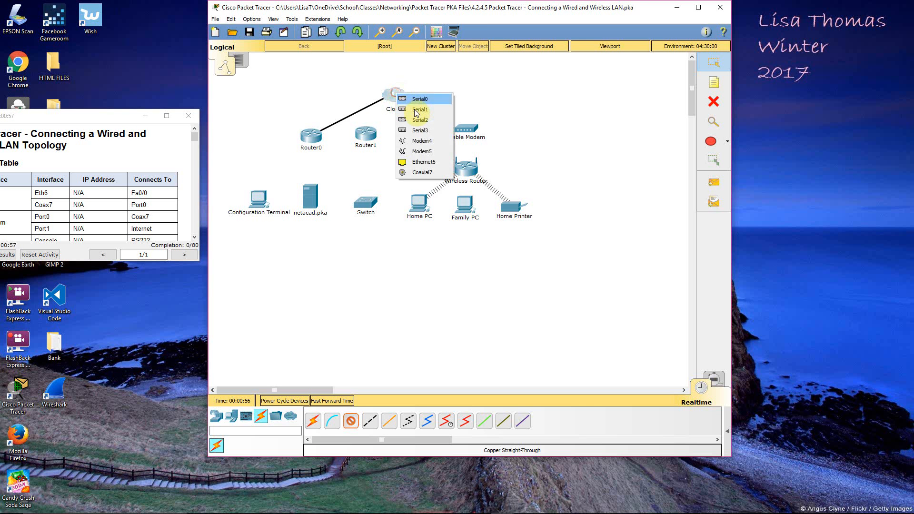
click(413, 173)
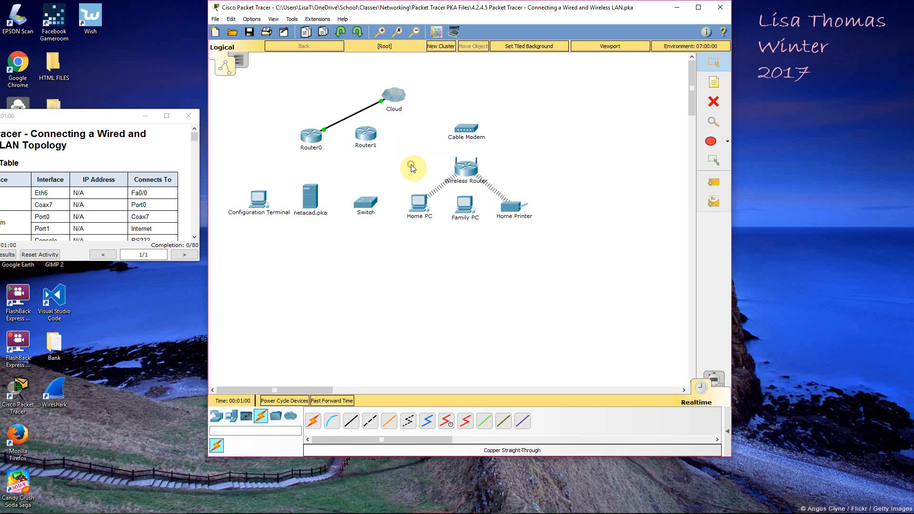
mouse_move(335, 129)
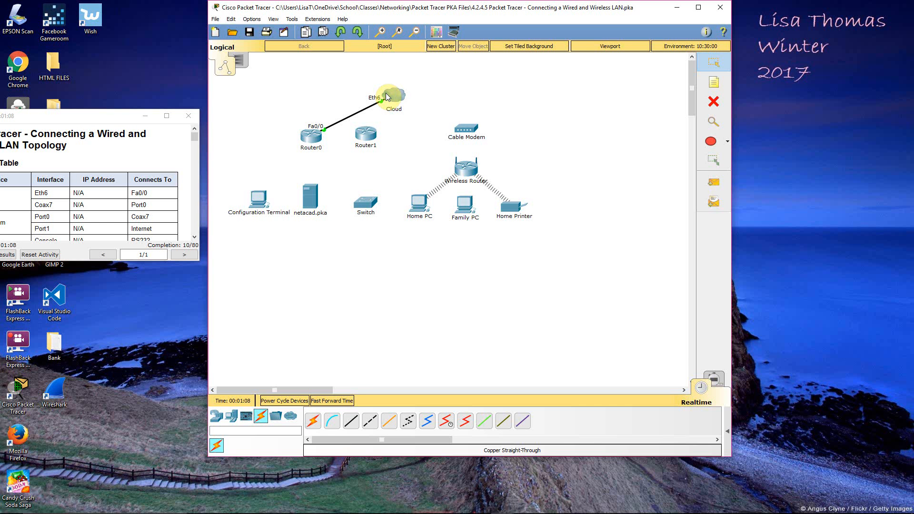
- Connect the Cloud's Coaxial7 port to Port 0 of the Cable Modem with a coaxial cable
click(460, 126)
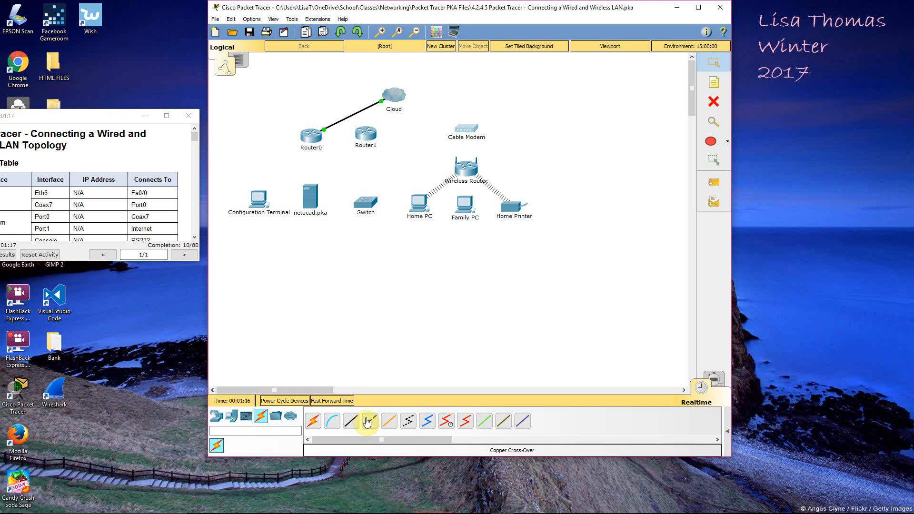
click(424, 425)
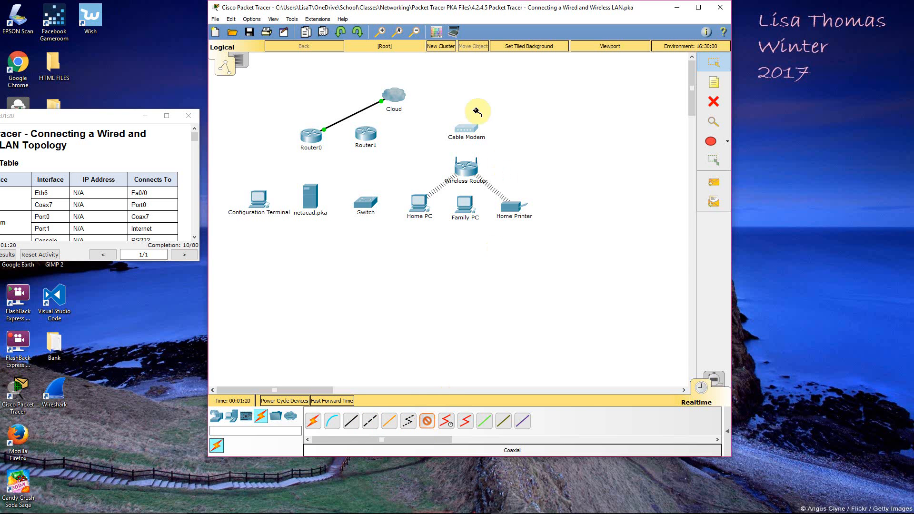
click(398, 96)
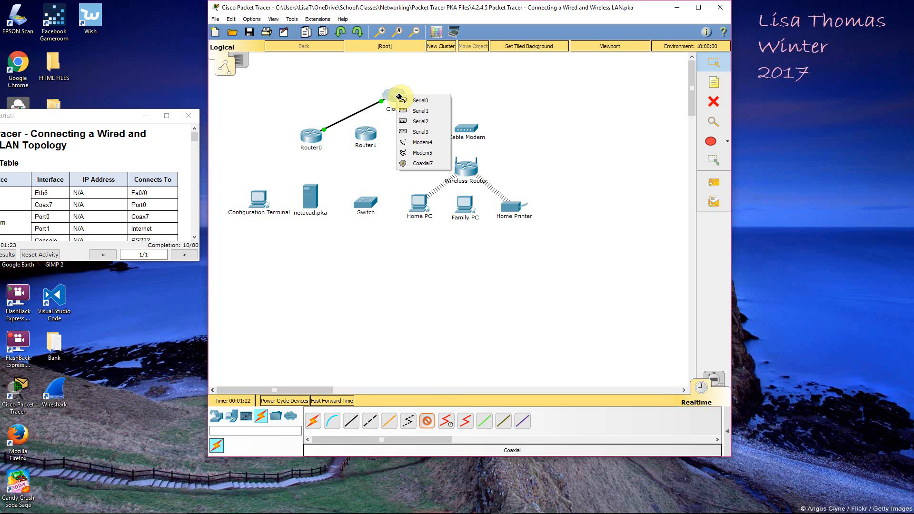
click(420, 163)
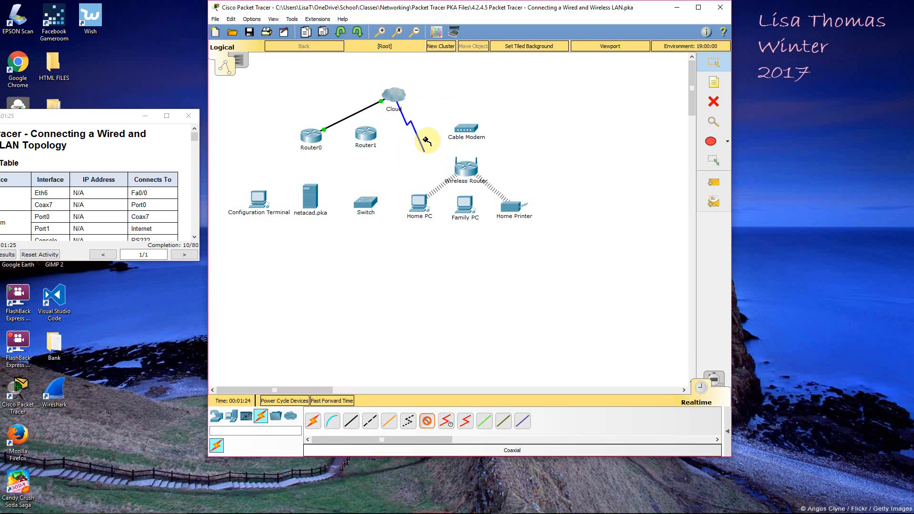
click(471, 128)
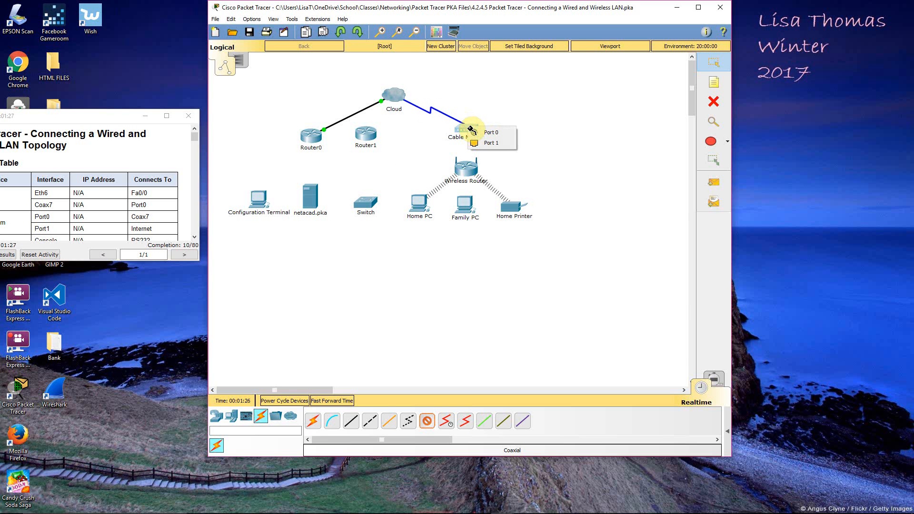
click(488, 132)
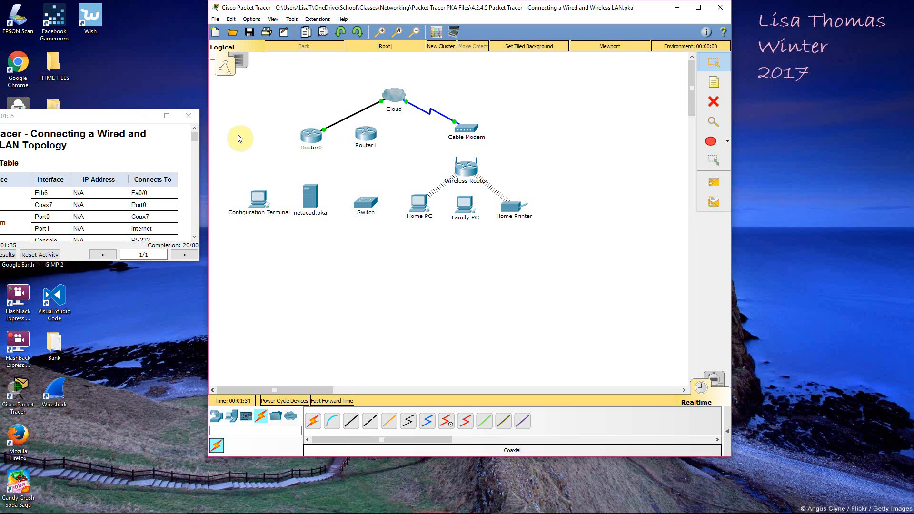
- Connect Router0's Serial0/0/0 port to Router1's Serial0/0 port with a Serial DTE cable
click(314, 137)
click(576, 124)
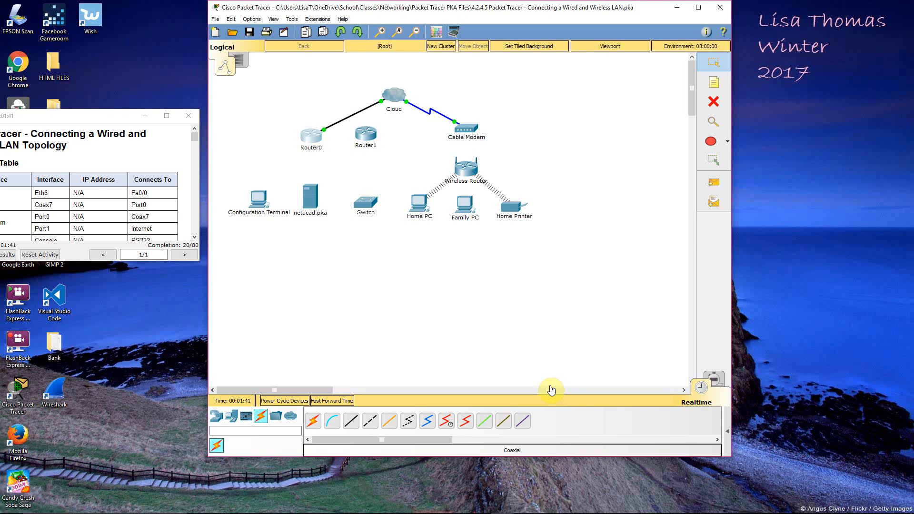
click(466, 422)
click(313, 140)
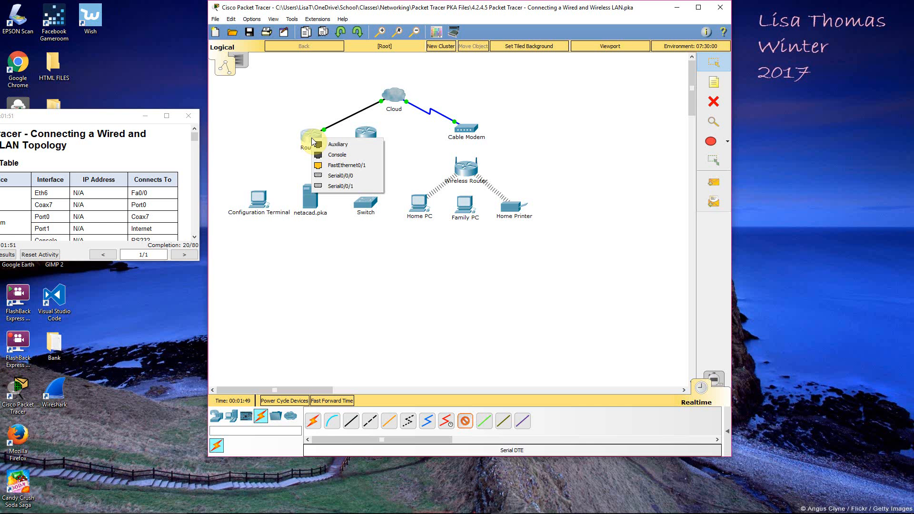
click(328, 176)
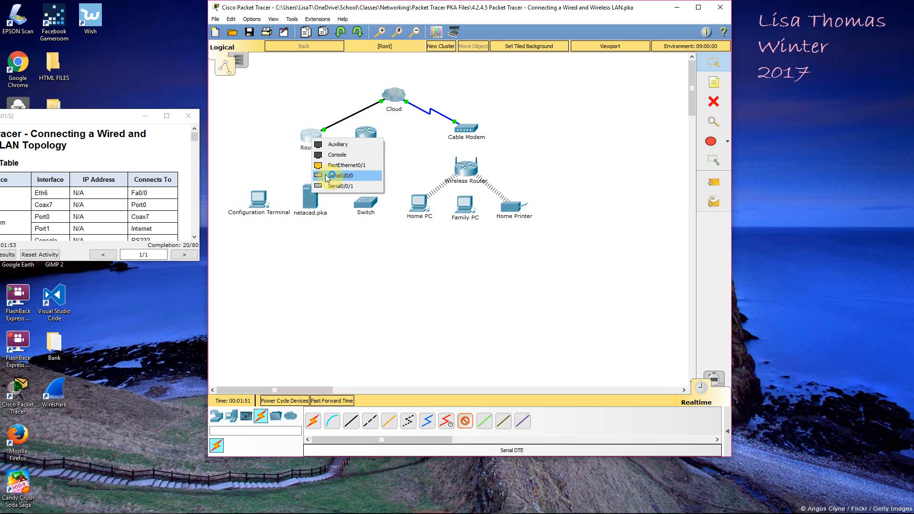
click(371, 136)
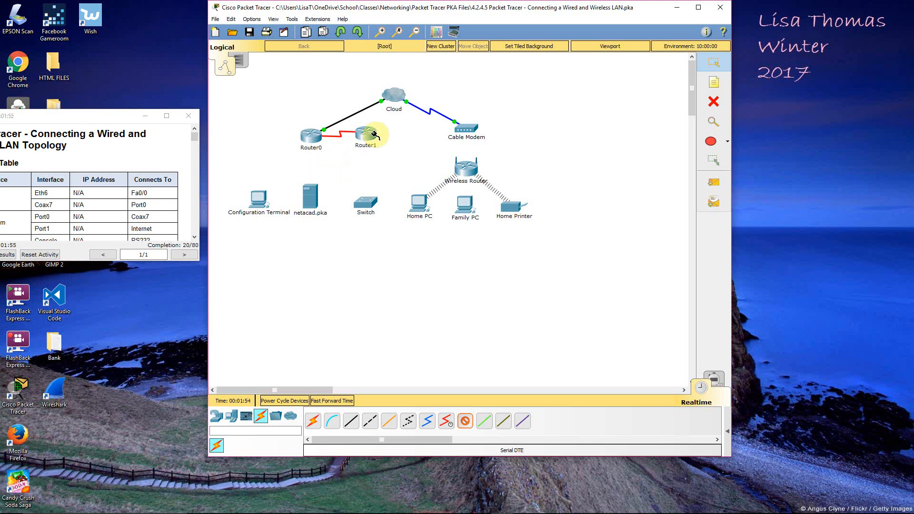
click(372, 137)
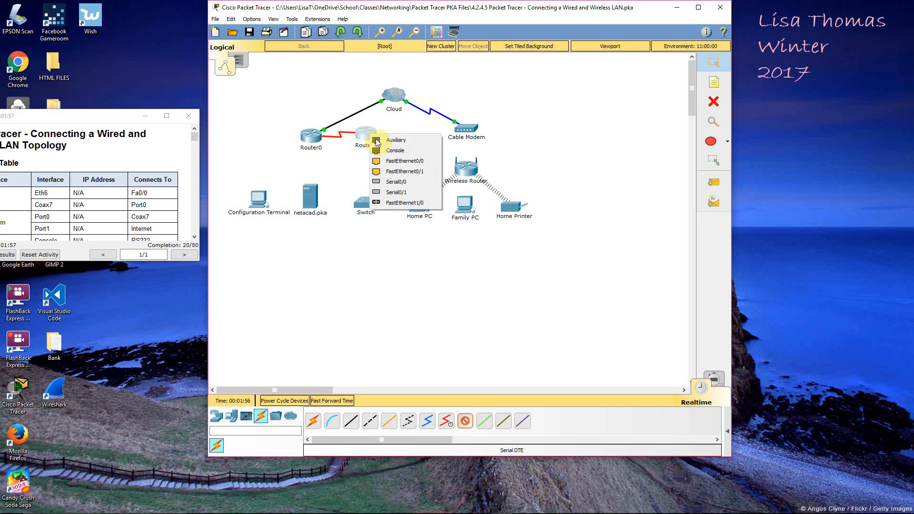
click(398, 182)
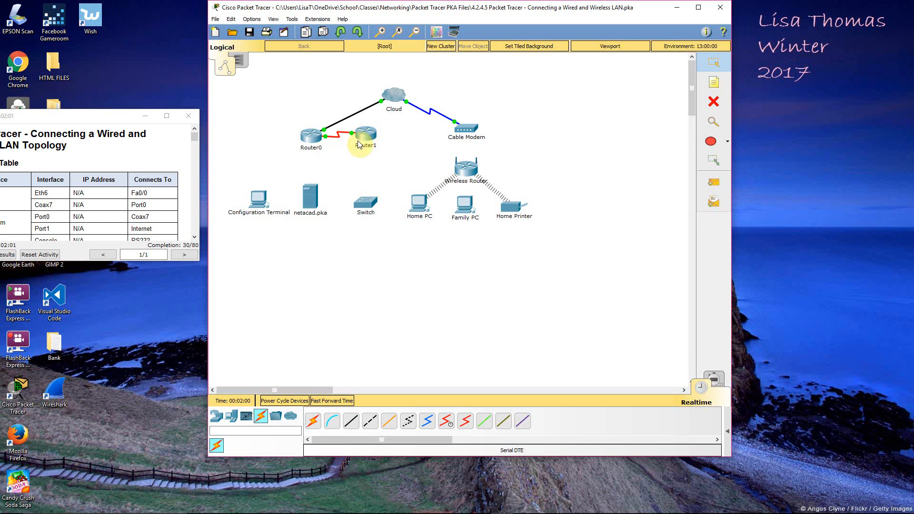
- Examine the physical device views of Router0, Router1, the Cable Modem and the Wireless Router
click(311, 137)
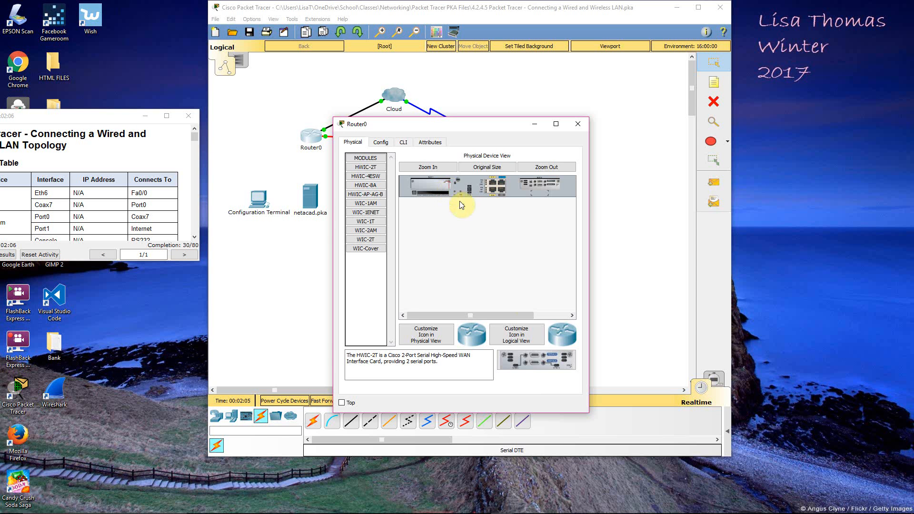
click(577, 123)
click(365, 136)
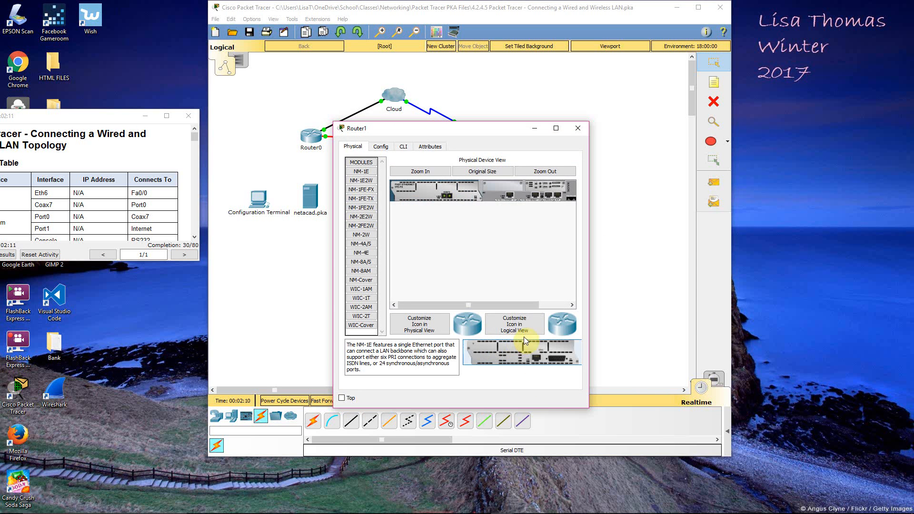
click(579, 130)
click(465, 127)
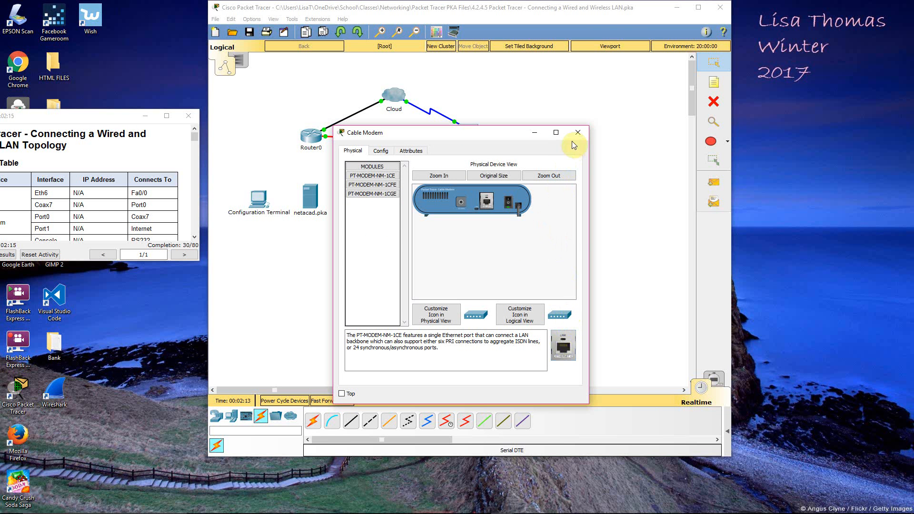
click(578, 136)
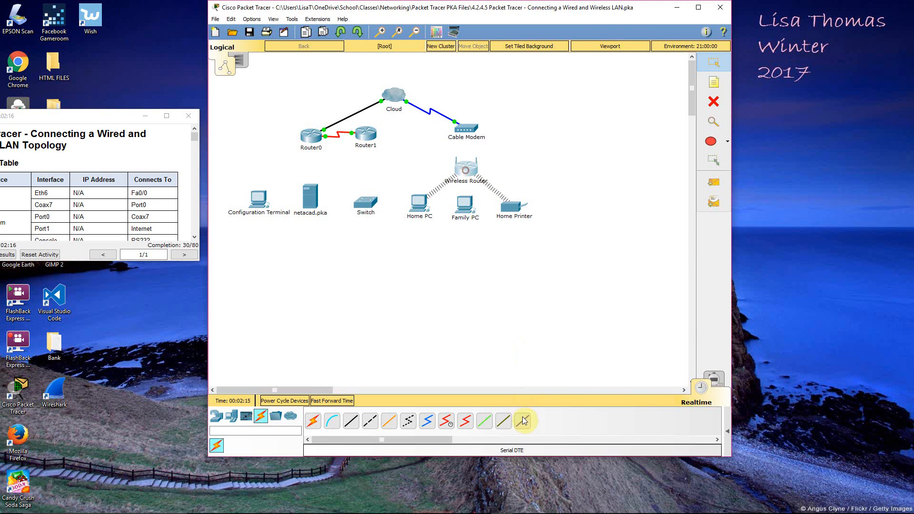
click(466, 166)
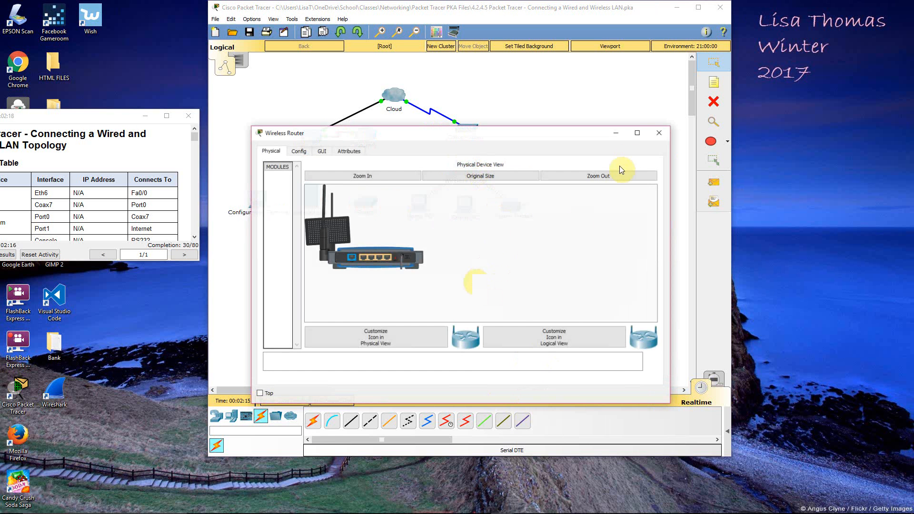
- Try to fit the WMP300N wireless module into the Configuration Terminal's chassis, and close the device
click(255, 205)
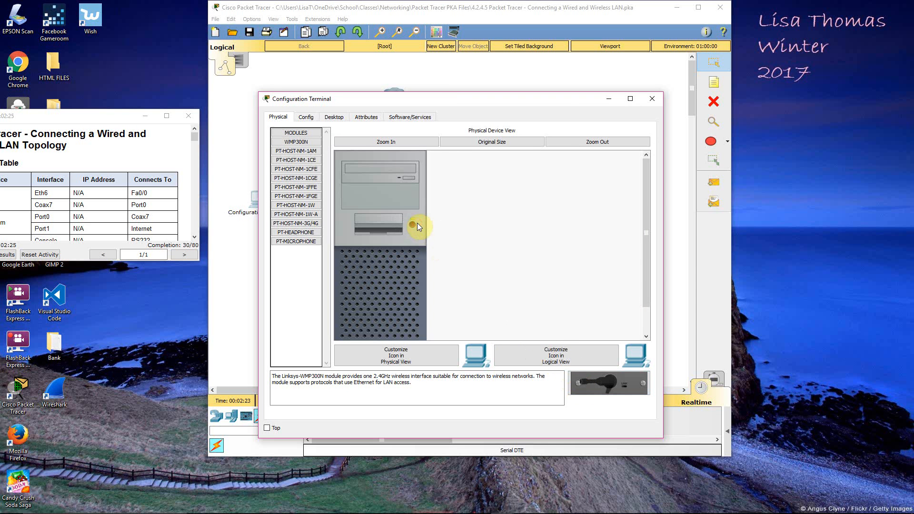
click(593, 142)
click(398, 142)
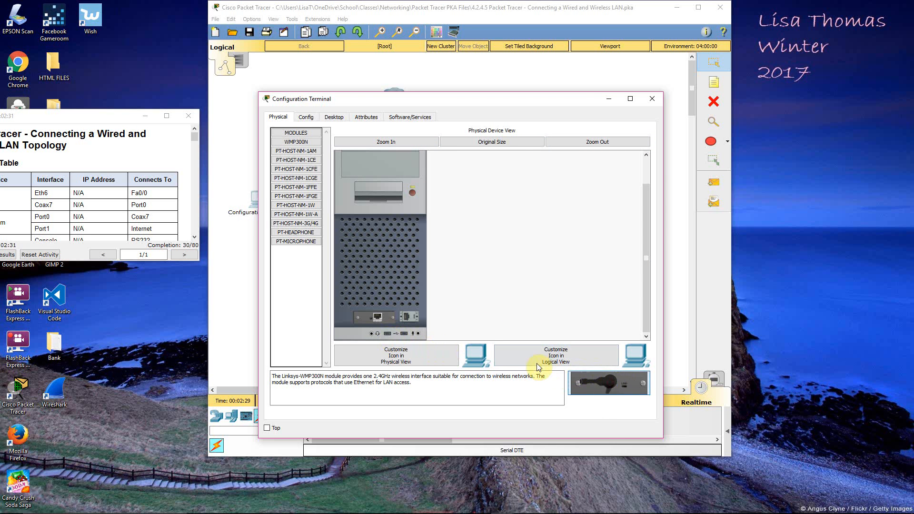
drag(590, 381, 581, 379)
drag(453, 200, 386, 296)
drag(378, 327, 378, 332)
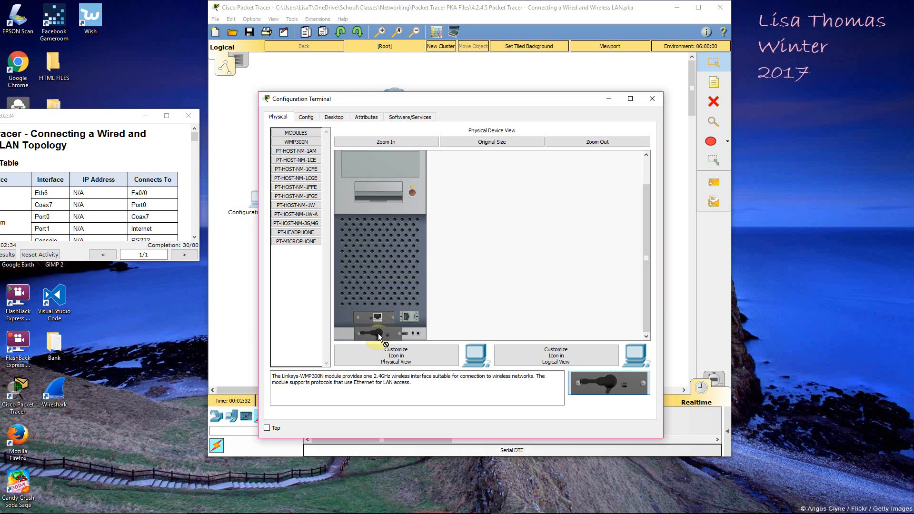
click(652, 99)
- Try to add the WMP300N module to the netacad.pka server, and look at the Switch's physical ports
click(315, 201)
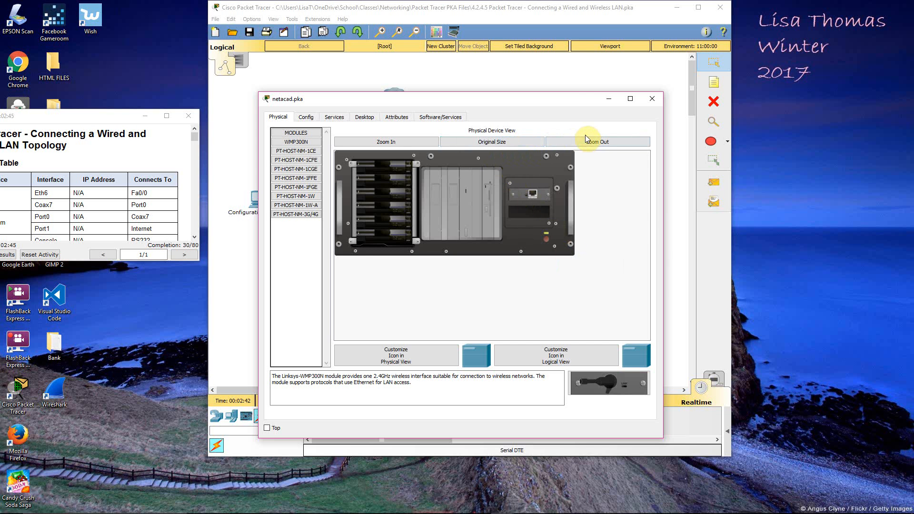
click(409, 144)
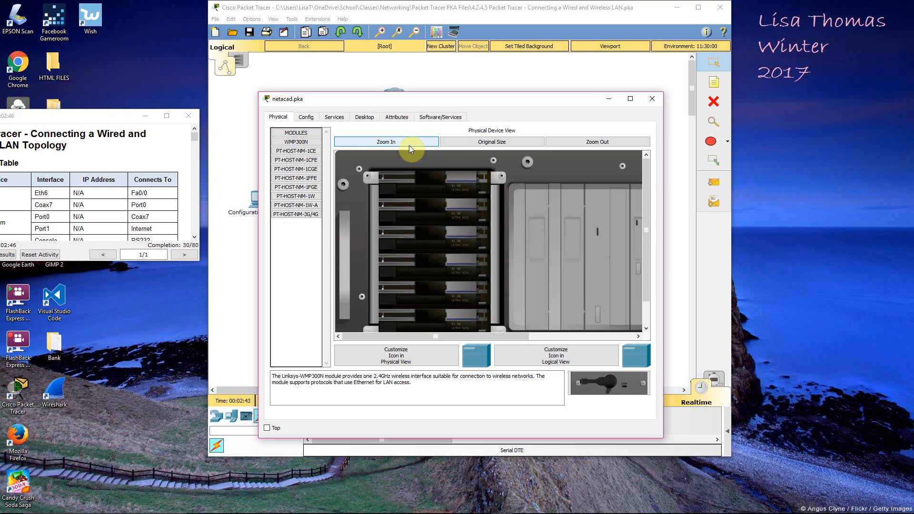
click(410, 145)
drag(607, 384, 597, 296)
click(651, 98)
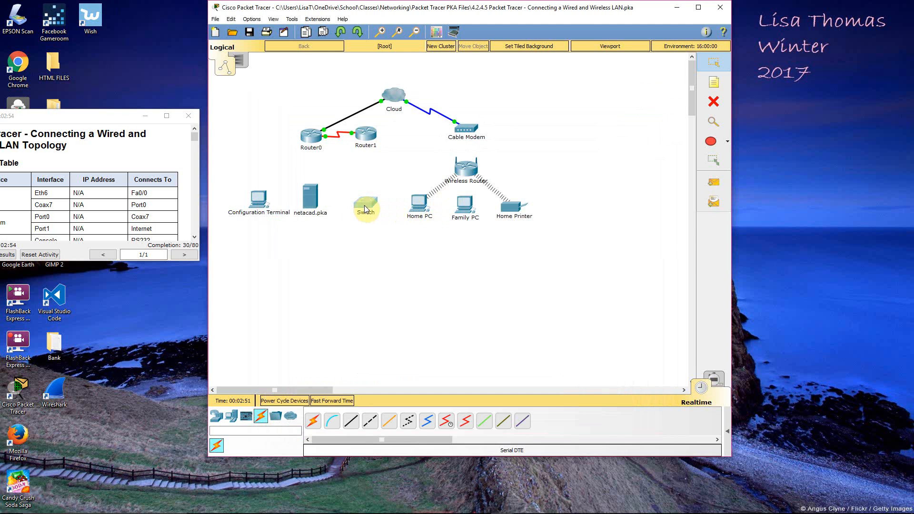
click(365, 208)
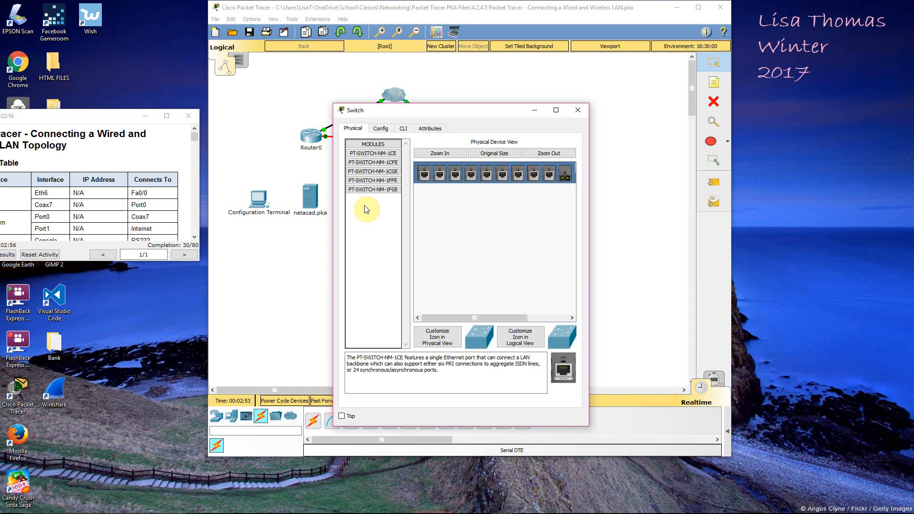
click(580, 111)
- Try to place the WMP300N module in the Home PC's expansion slot, and close the device
click(419, 204)
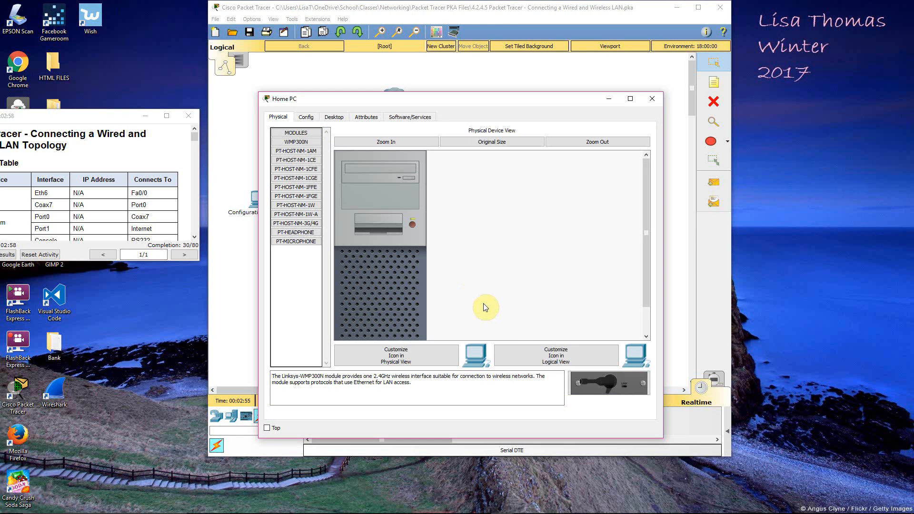
scroll(405, 250, down, 2)
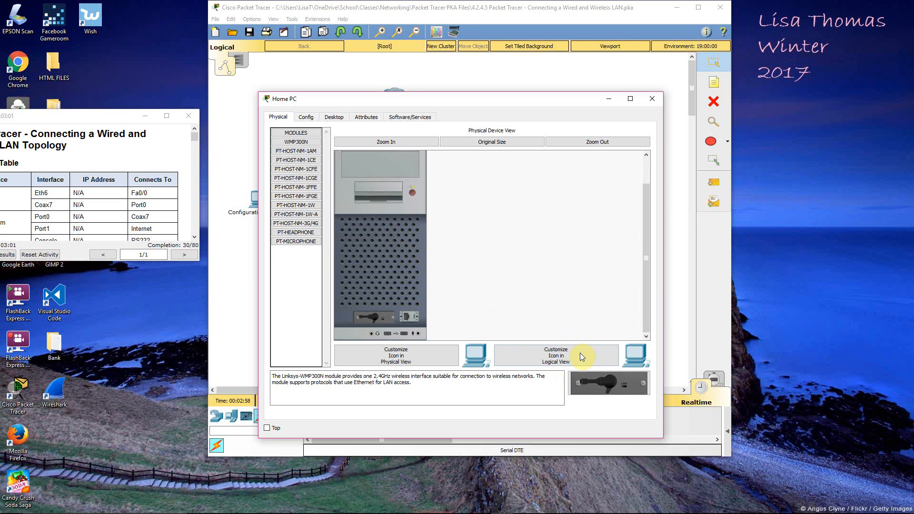
drag(601, 379, 448, 339)
drag(374, 320, 375, 318)
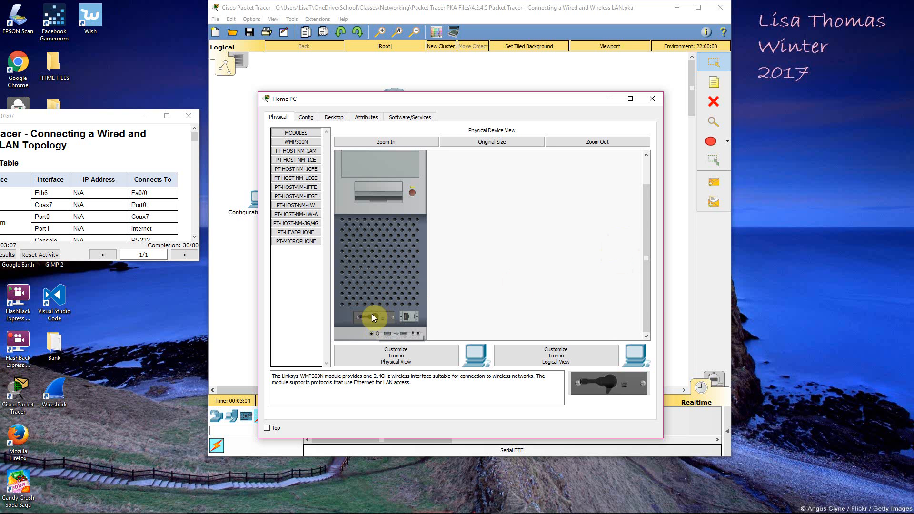
click(652, 98)
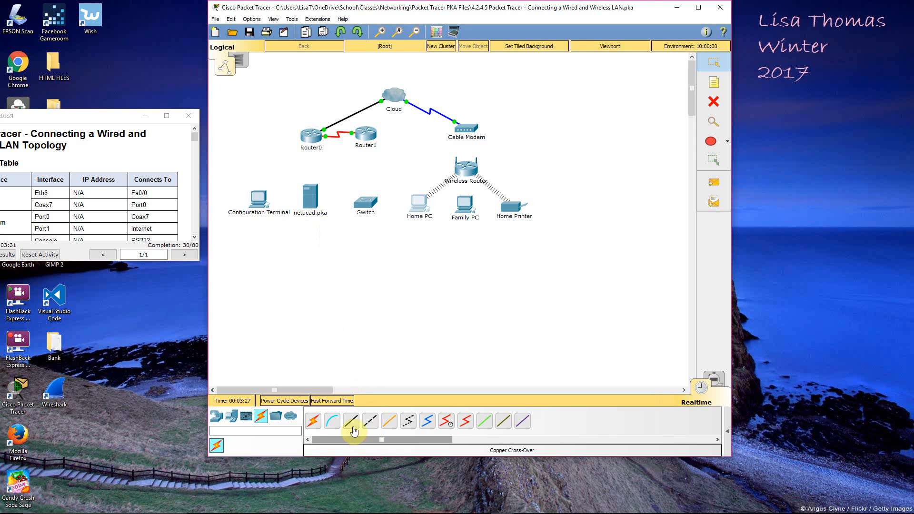
- Connect Router0's FastEthernet0/1 port to the netacad.pka server's FastEthernet0 port with a copper cross-over cable
click(370, 424)
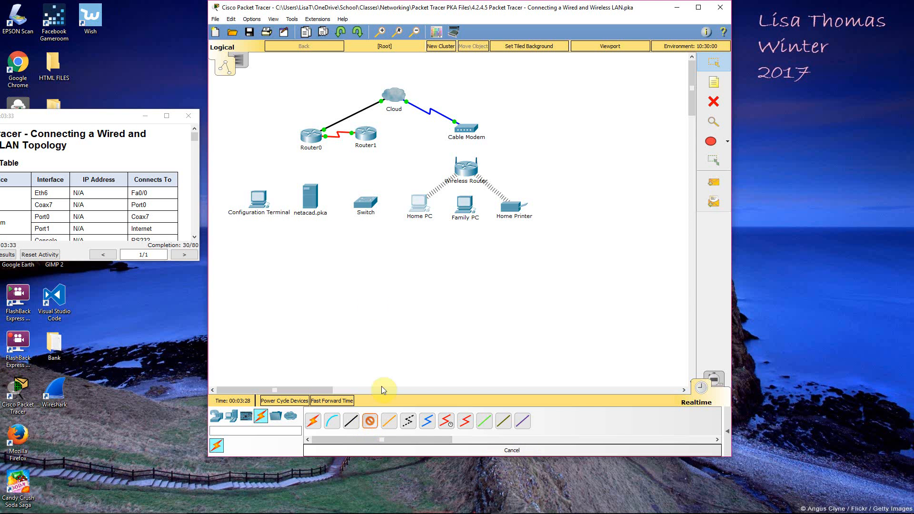
click(314, 135)
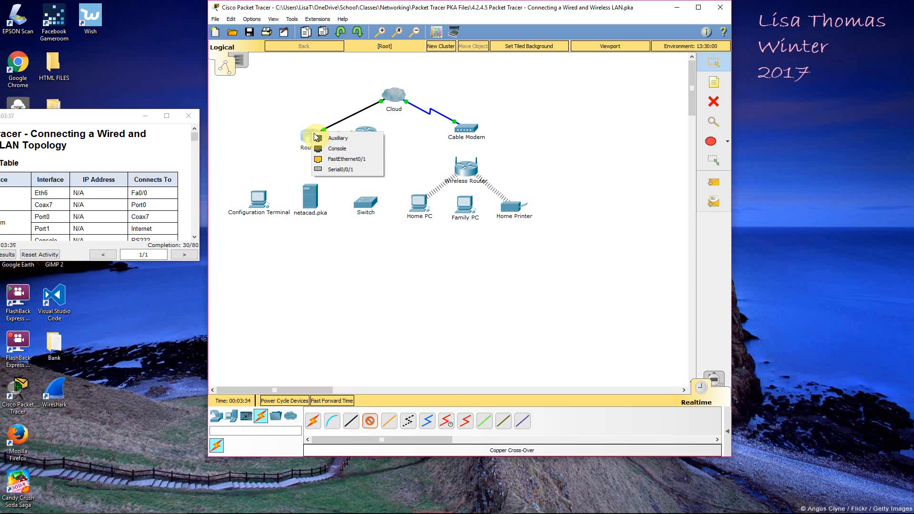
click(335, 161)
click(311, 201)
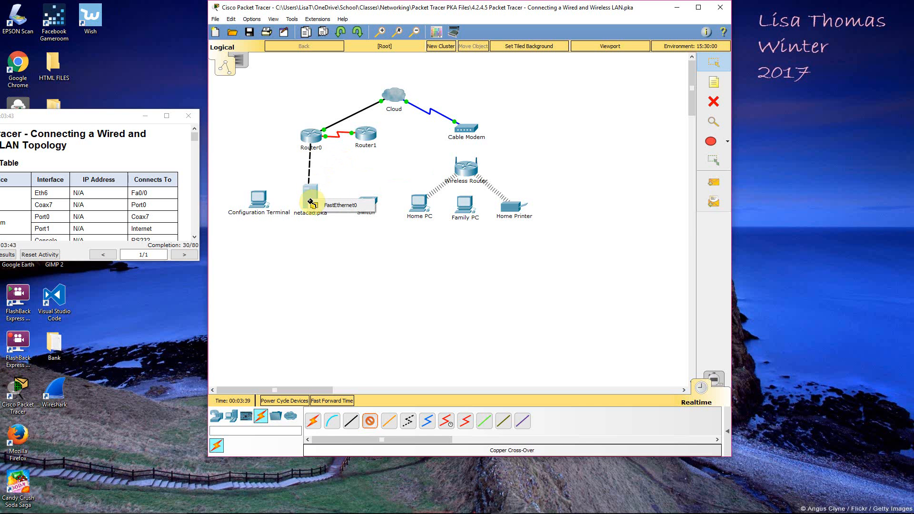
click(319, 204)
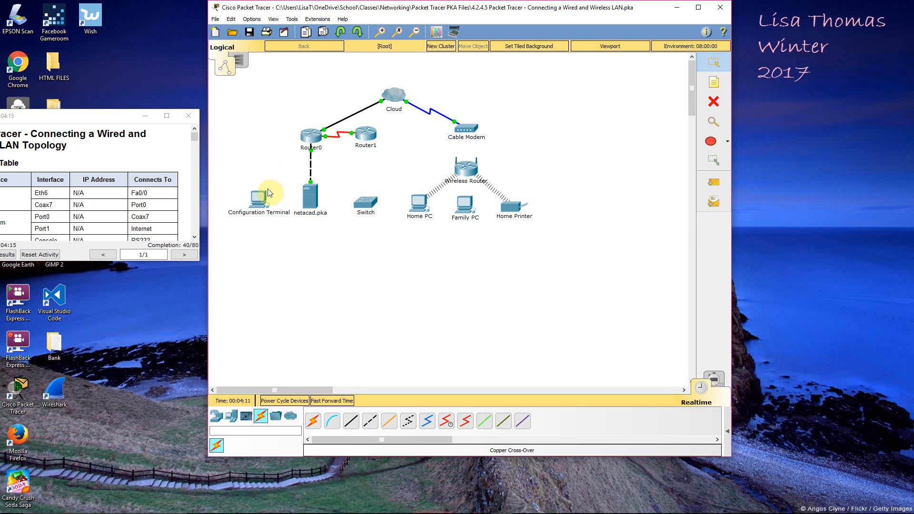
- Connect Router0's Console port to the Configuration Terminal's RS 232 port with a console cable
click(308, 144)
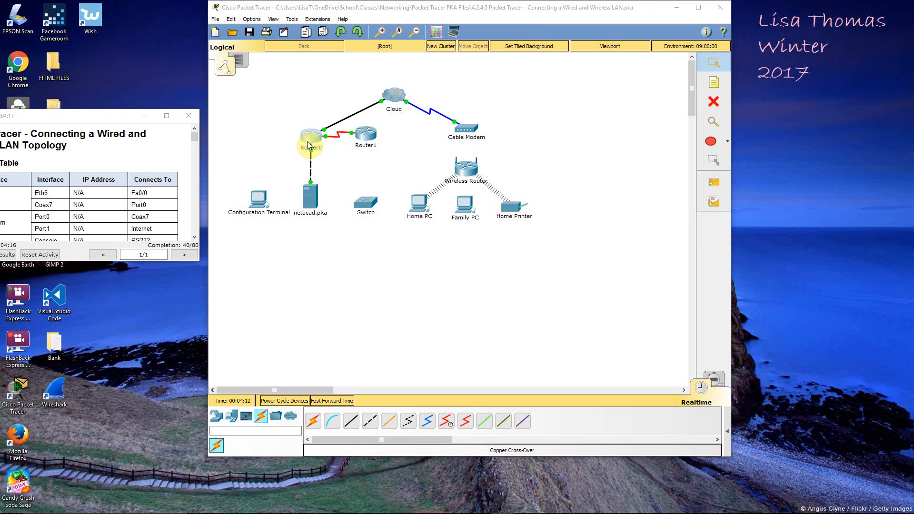
click(577, 125)
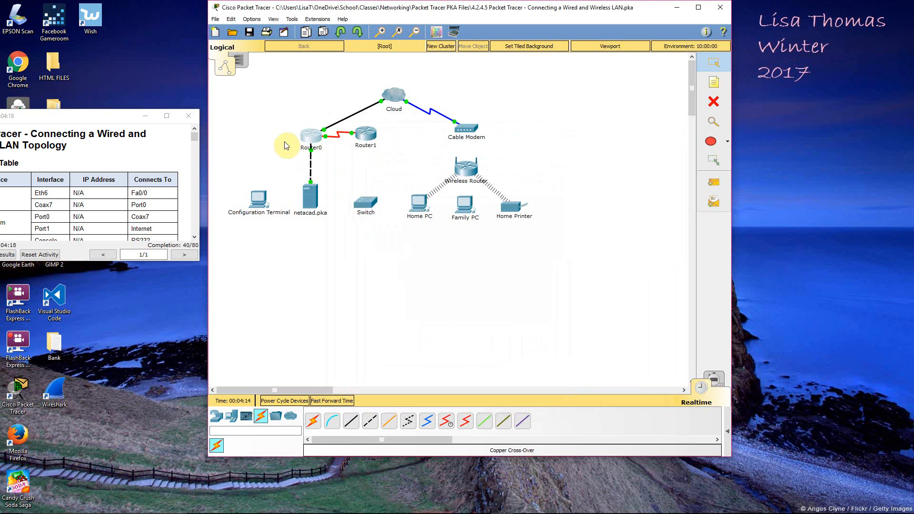
click(332, 421)
click(308, 135)
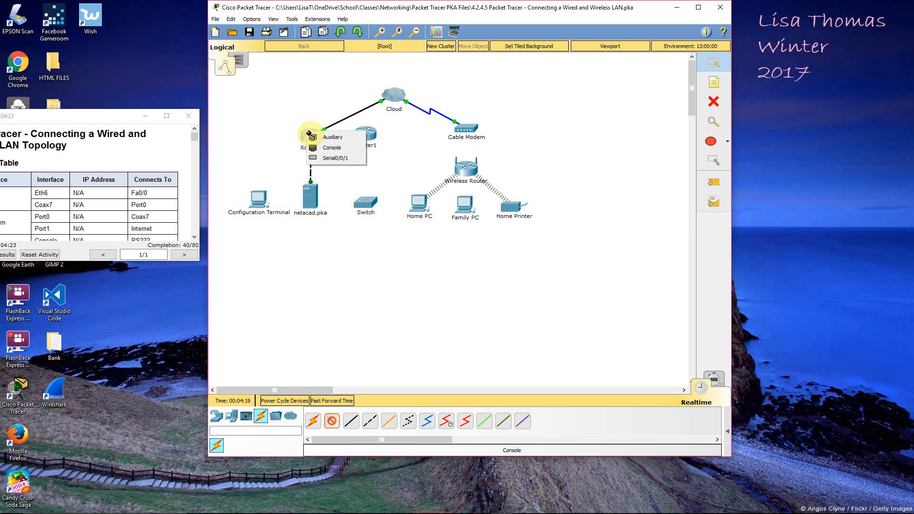
click(332, 148)
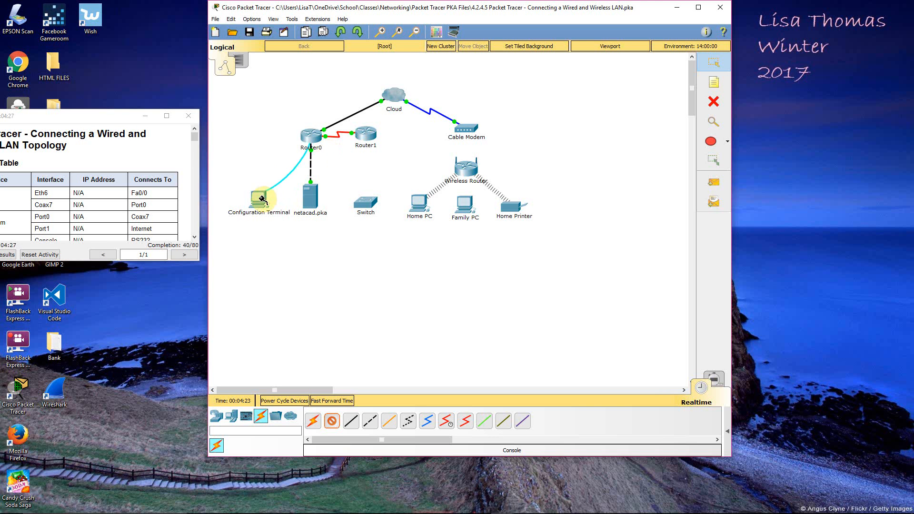
click(260, 202)
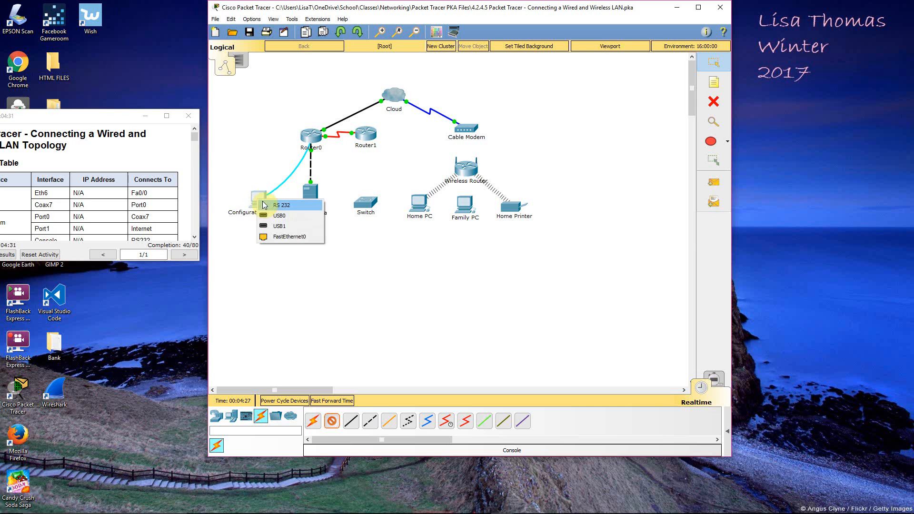
click(281, 206)
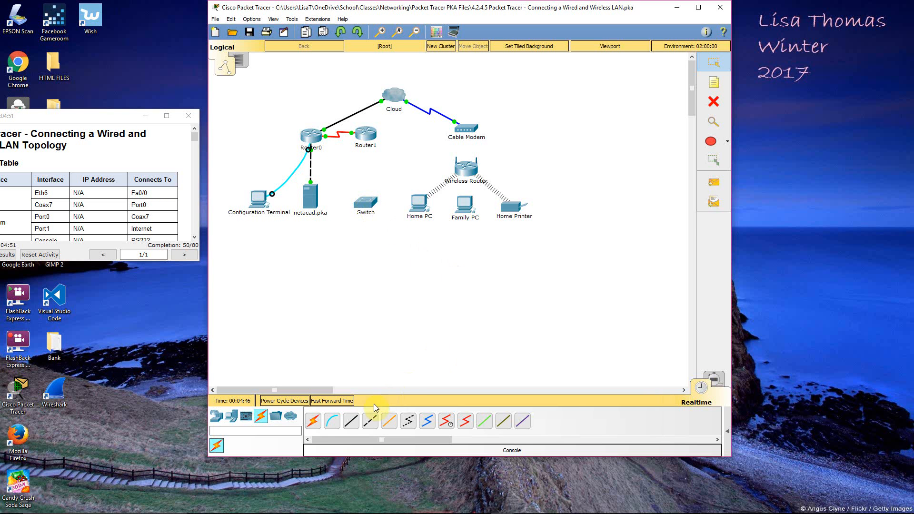
- Connect Router1's FastEthernet1/0 port to the Switch's FastEthernet0/1 port with a fiber cable
click(395, 423)
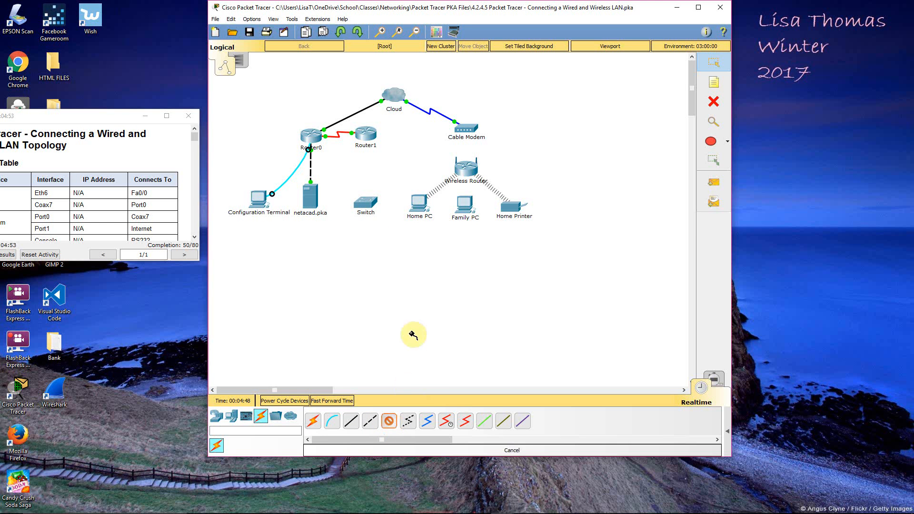
click(367, 135)
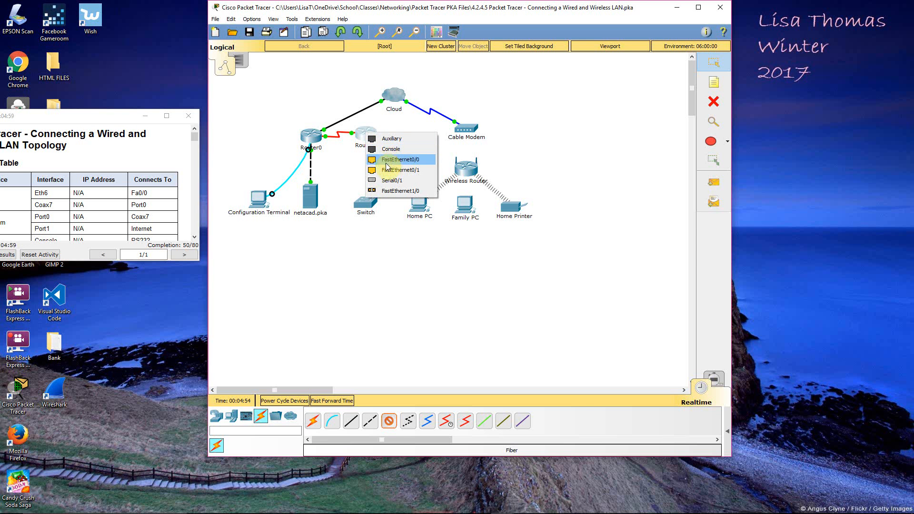
click(378, 191)
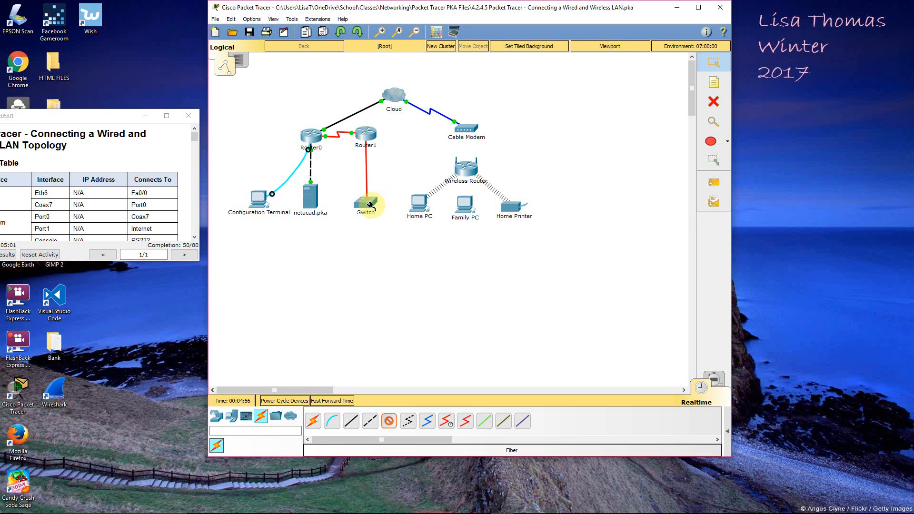
click(370, 205)
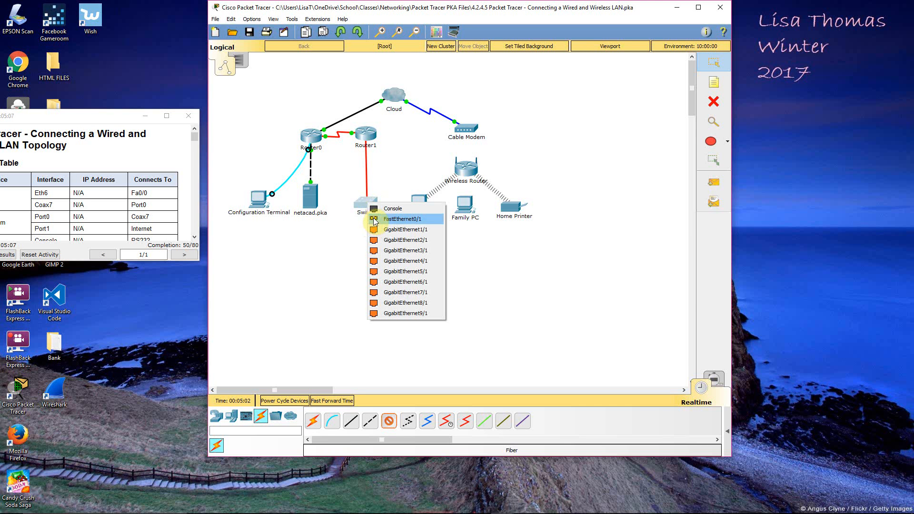
click(375, 220)
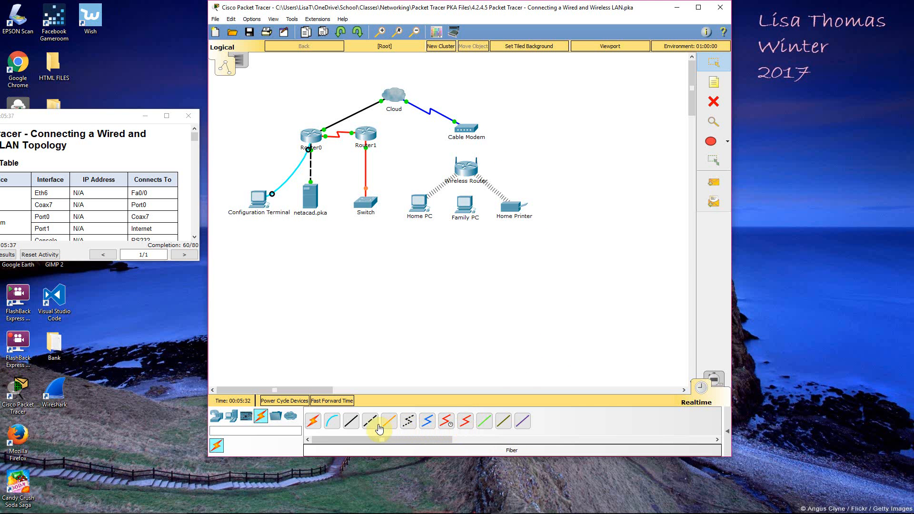
- Connect the Cable Modem's Port 1 to the Wireless Router's Internet port with a copper straight-through cable
click(351, 422)
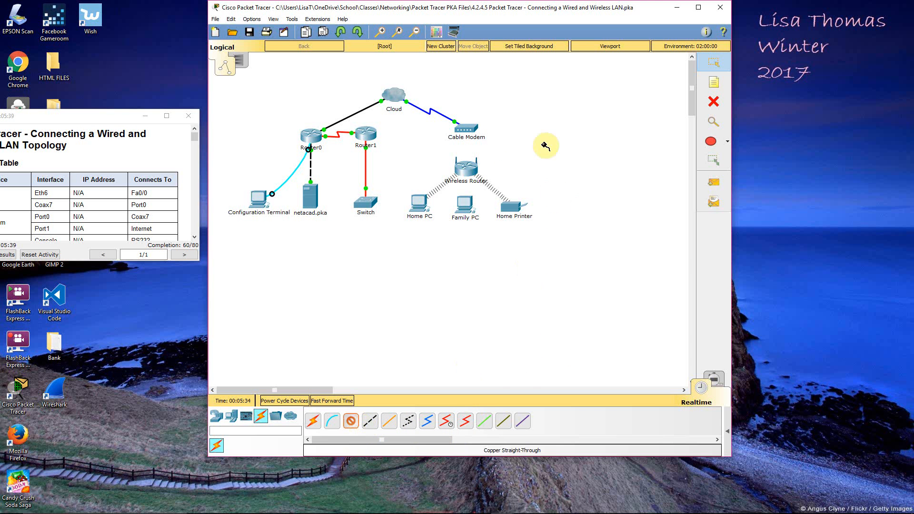
click(464, 132)
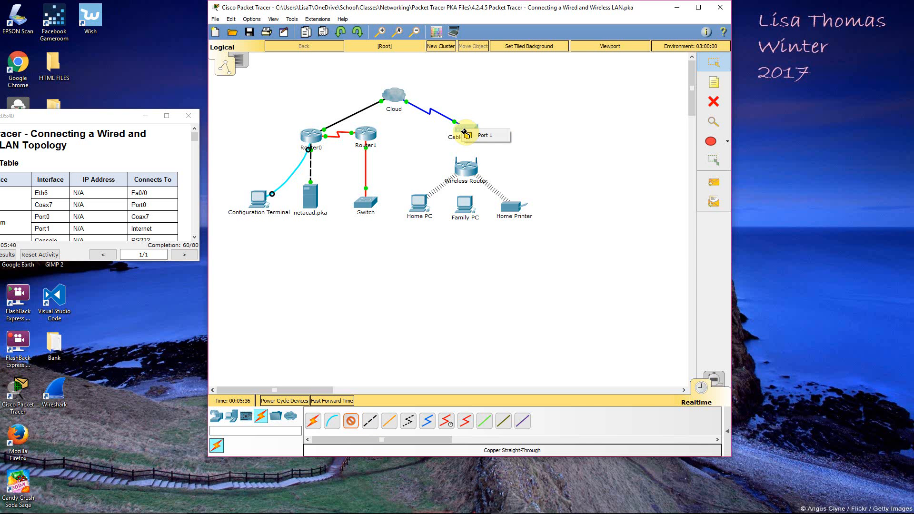
click(479, 135)
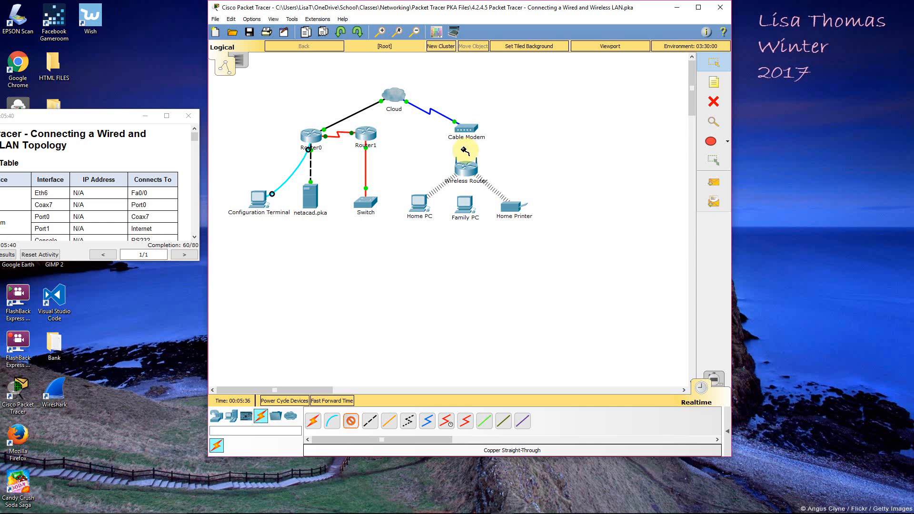
click(469, 175)
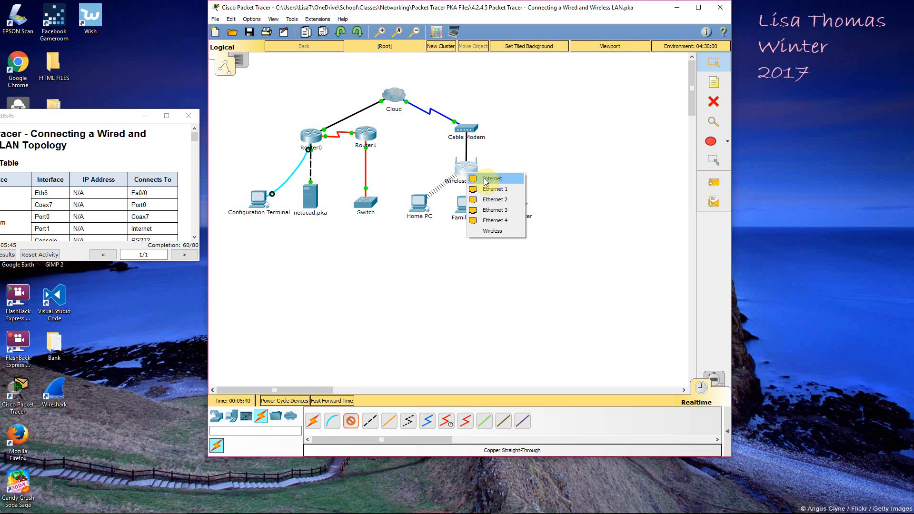
click(485, 180)
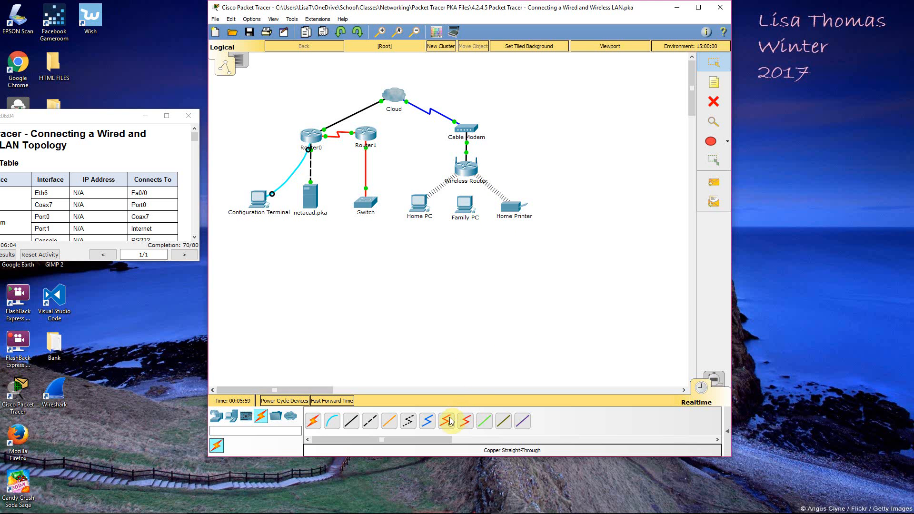
- Connect the Wireless Router's Ethernet 1 port to the Family PC's FastEthernet0 port with a copper straight-through cable
click(358, 425)
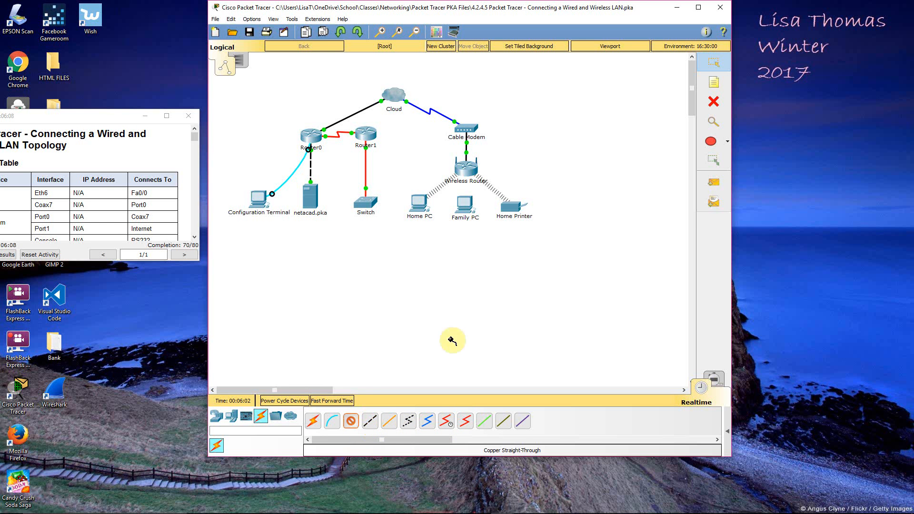
click(465, 167)
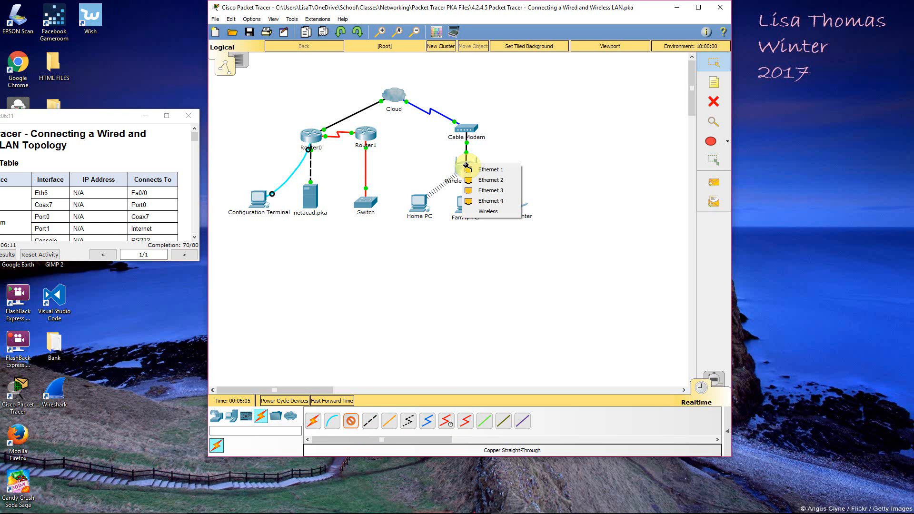
click(483, 168)
click(483, 167)
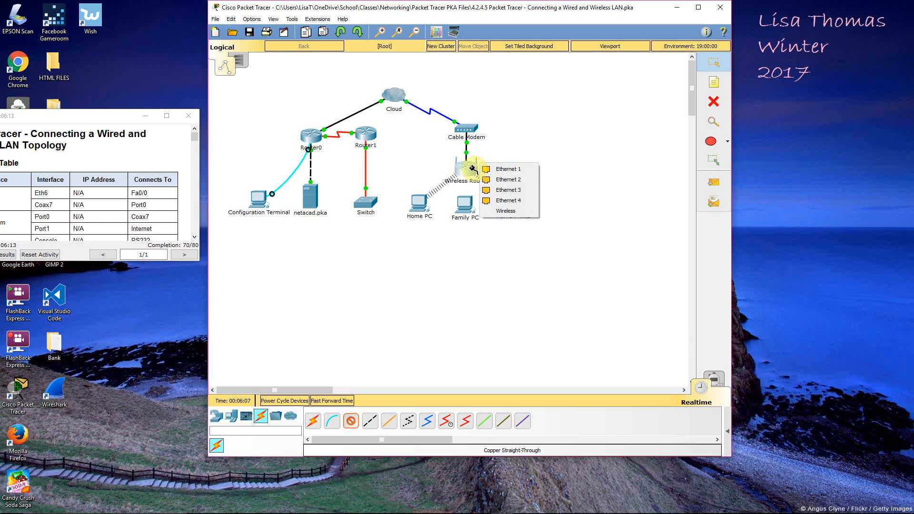
click(493, 169)
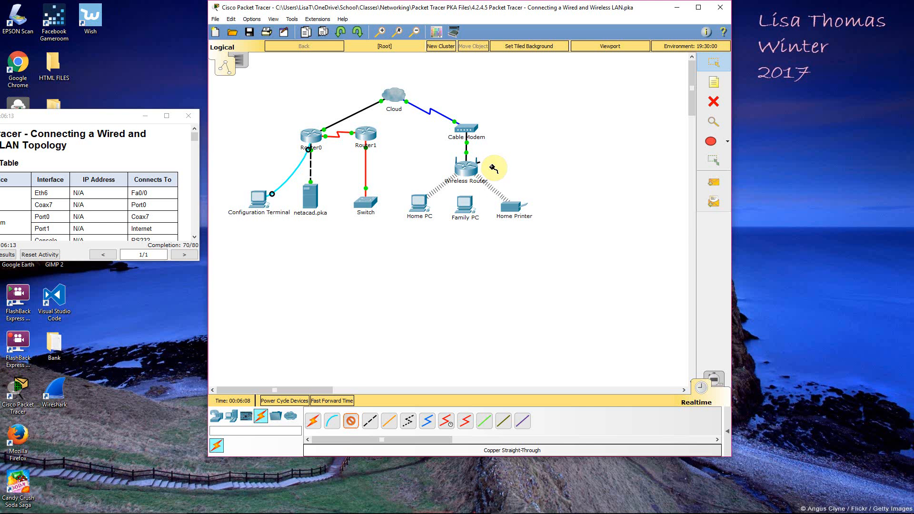
click(466, 214)
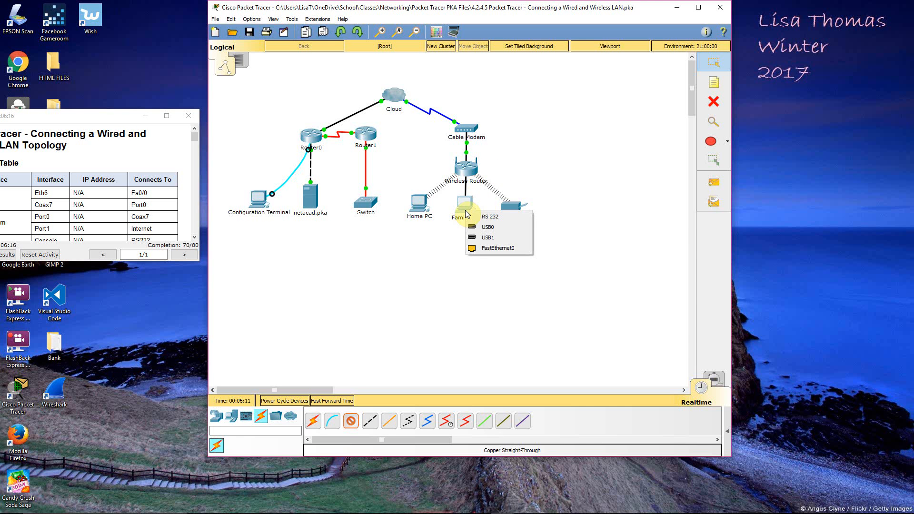
click(488, 250)
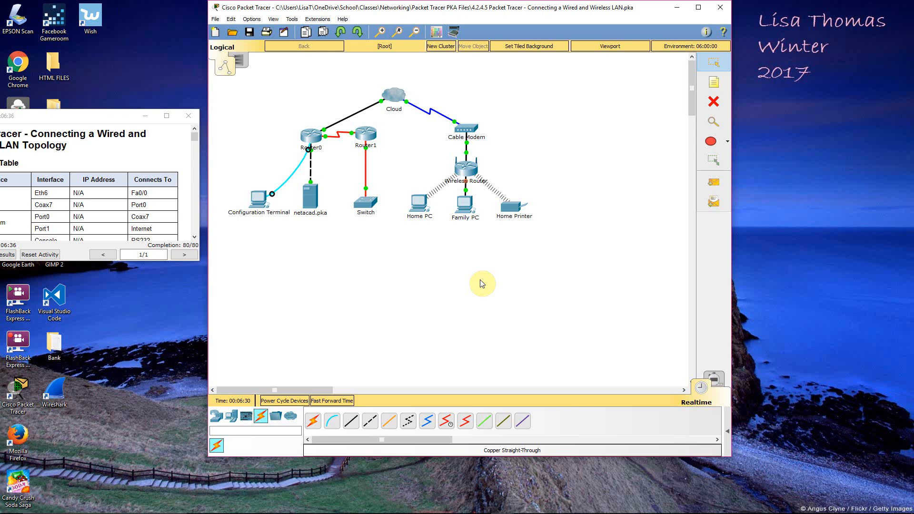
- Look over the Family PC's physical device view and move its window clear of the topology
click(465, 210)
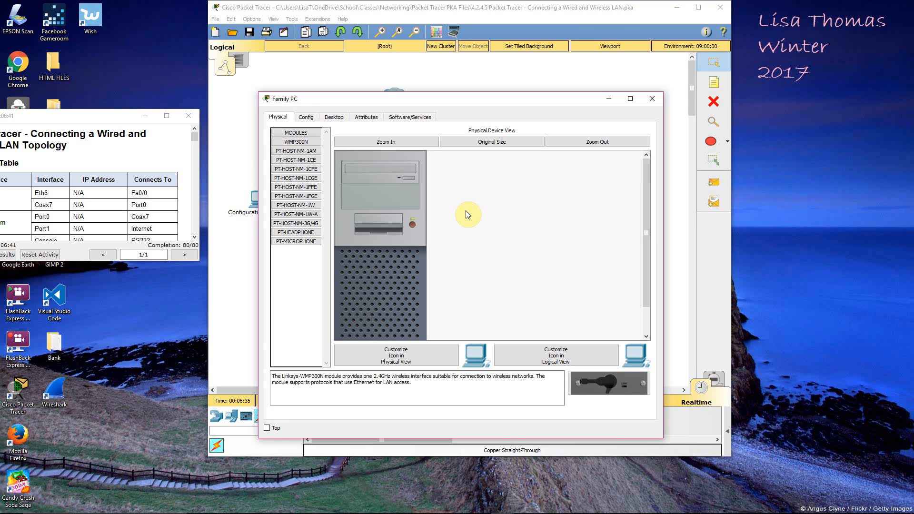
scroll(465, 212, down, 2)
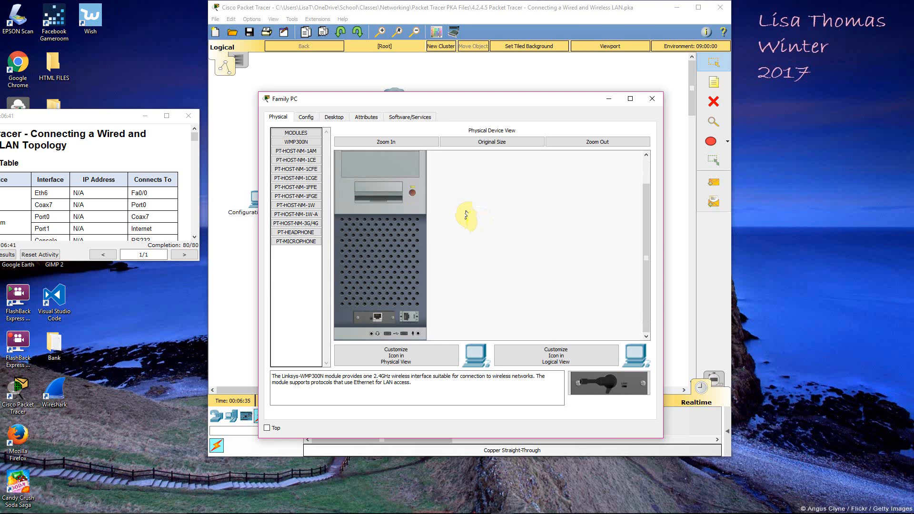
scroll(467, 214, up, 2)
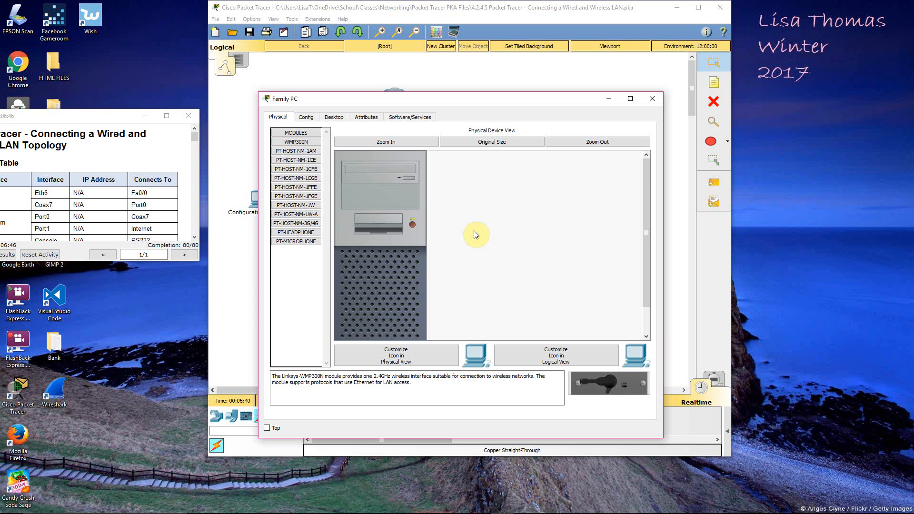
drag(466, 93, 689, 64)
click(319, 199)
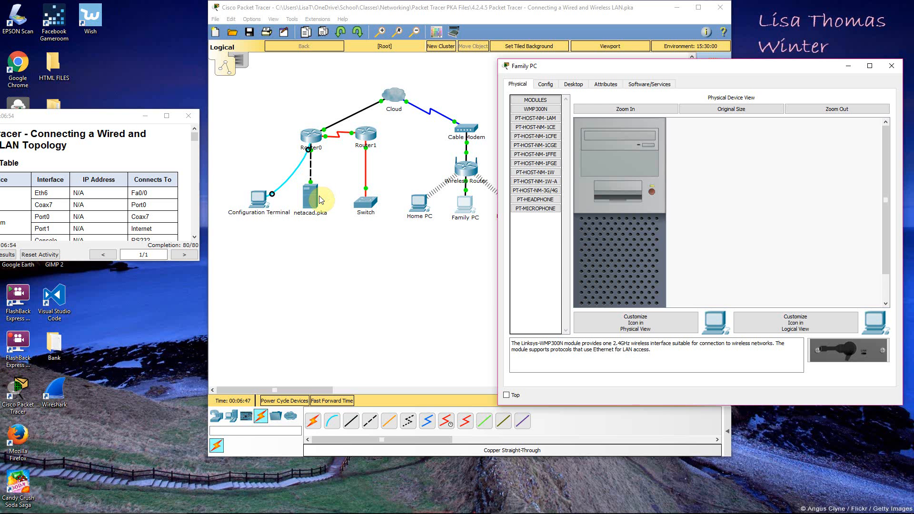
- Open the Family PC's command prompt and ping netacad.pka
click(574, 84)
click(773, 126)
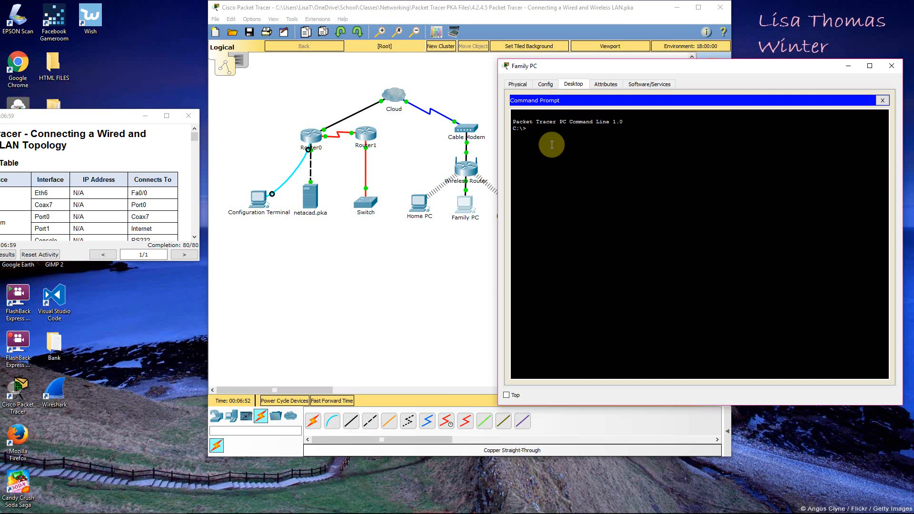
text(ping)
text( ne a a3)
text(pk)
key(Return)
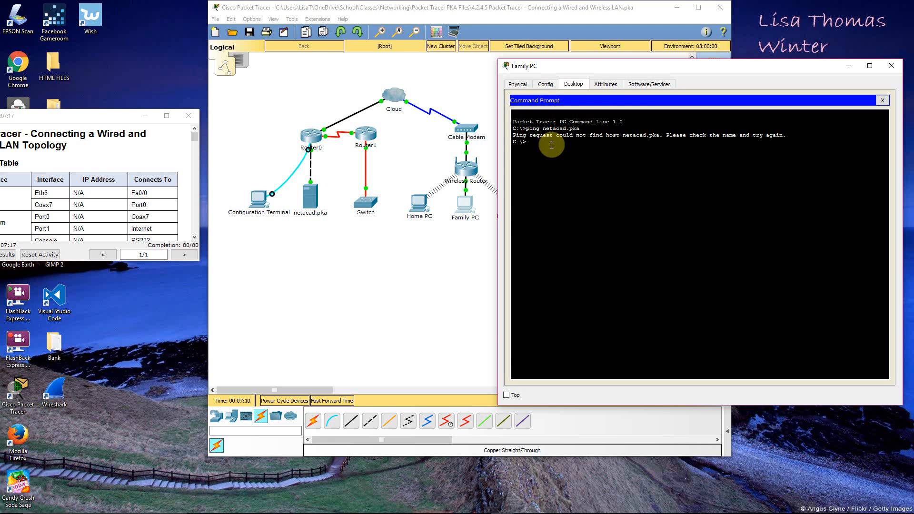
- Ping 192.16.8.11 from the Family PC's command prompt and reposition the device window beside the topology
text(192.16.8.11)
key(Home)
text(ping)
key(Return)
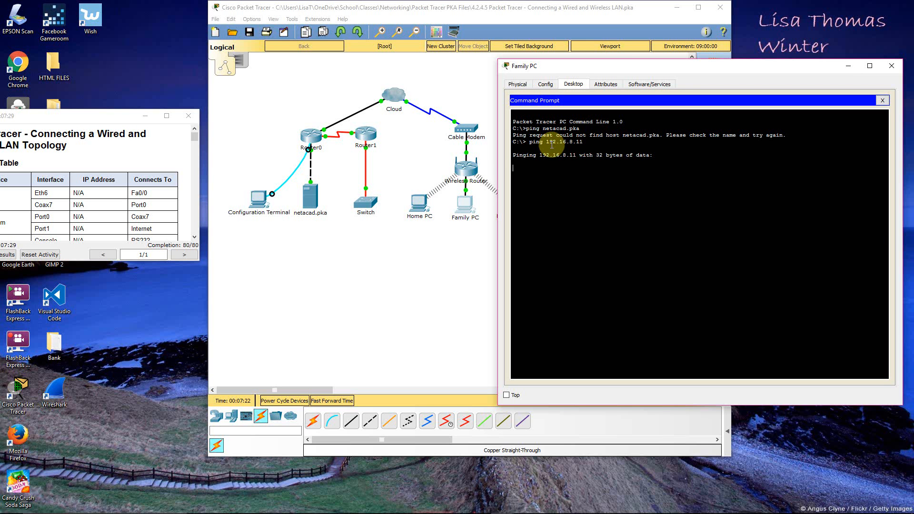
drag(614, 67, 706, 134)
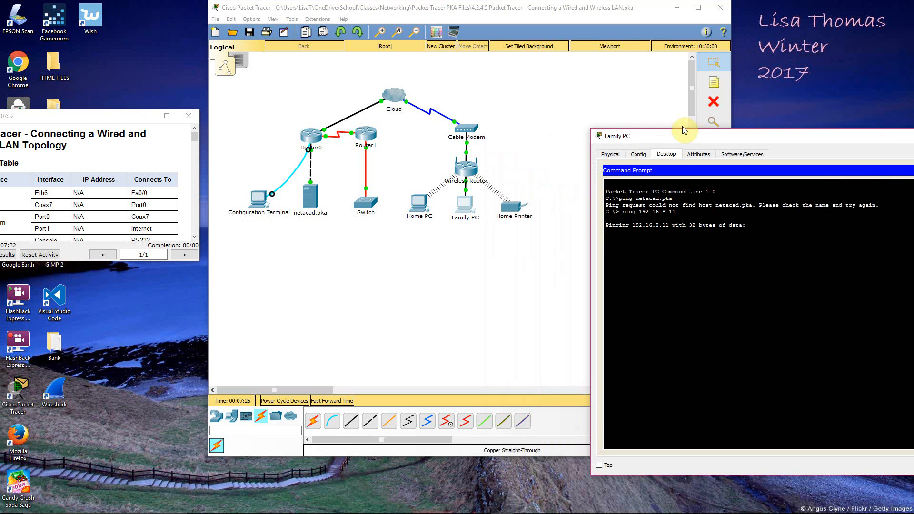
click(469, 195)
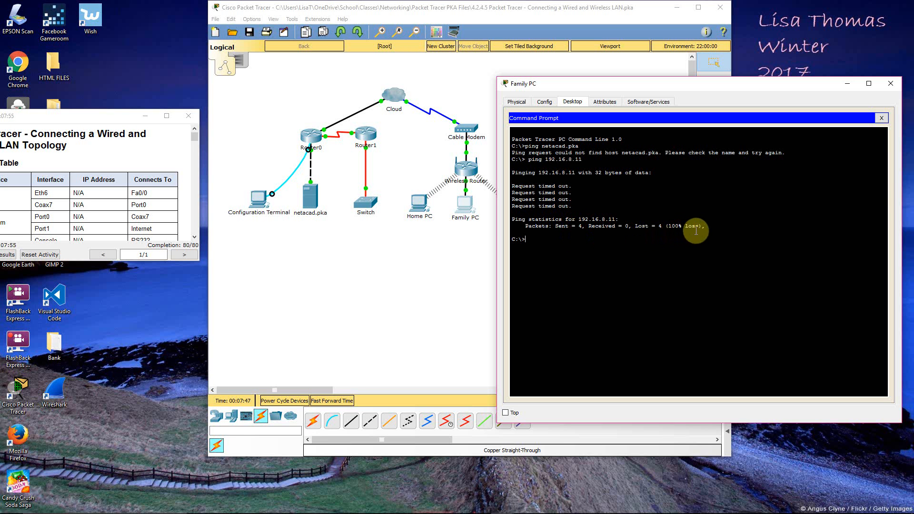
- Ping netacad.pka again from the Family PC and close its command prompt
text(pi)
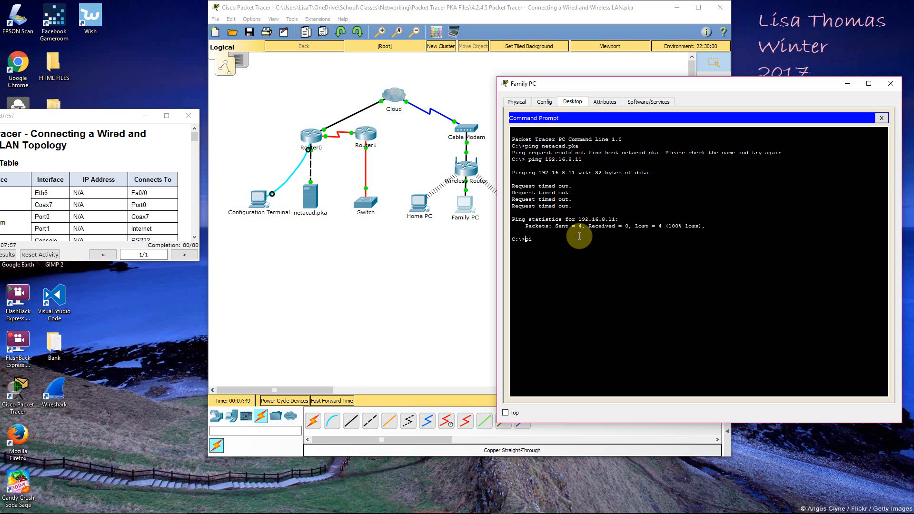
text(ng netacad.pka)
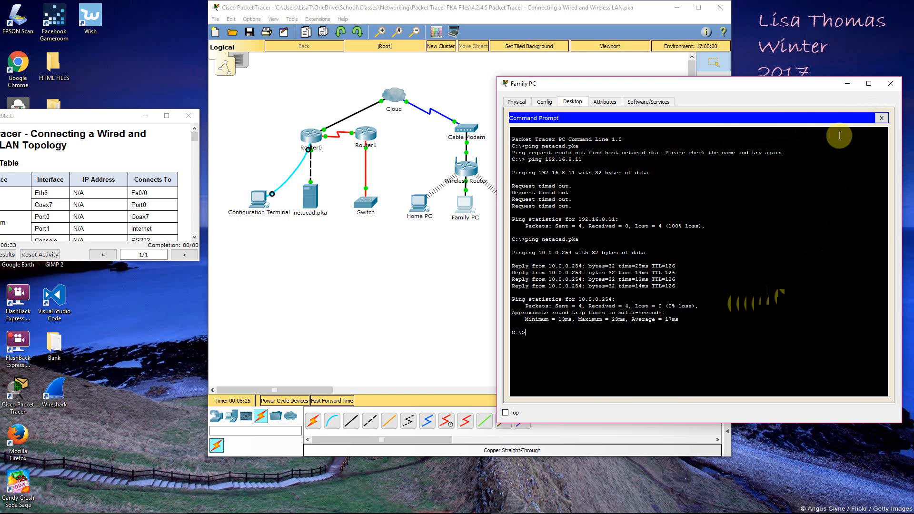
click(881, 118)
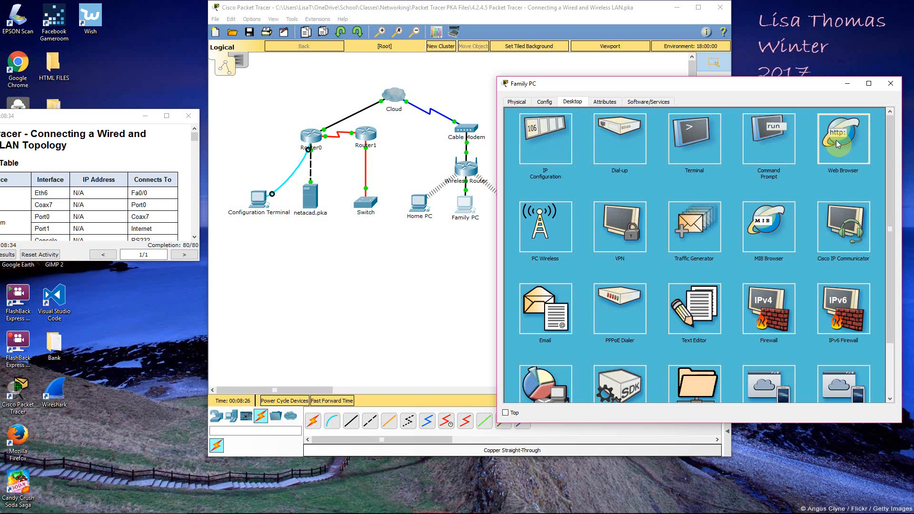
click(570, 140)
click(580, 130)
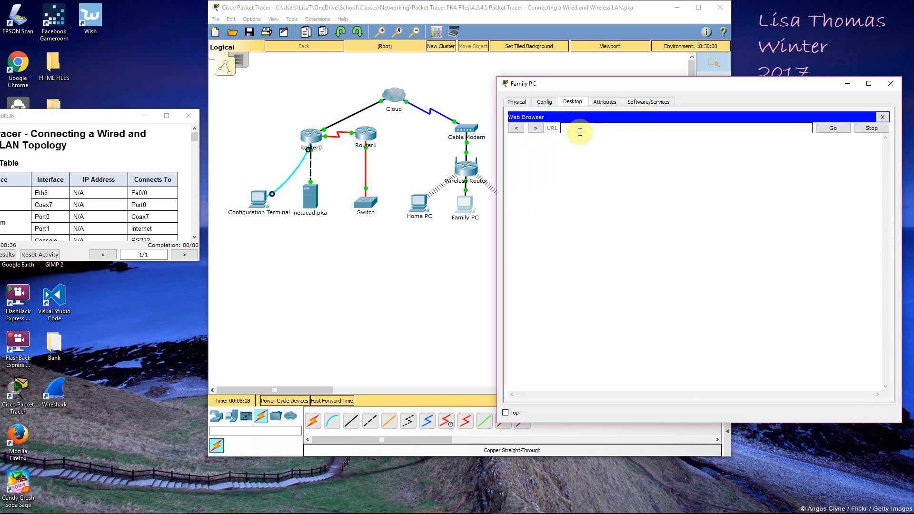
text(ht)
text(tp://)
text(netacad)
text(.pka)
key(Return)
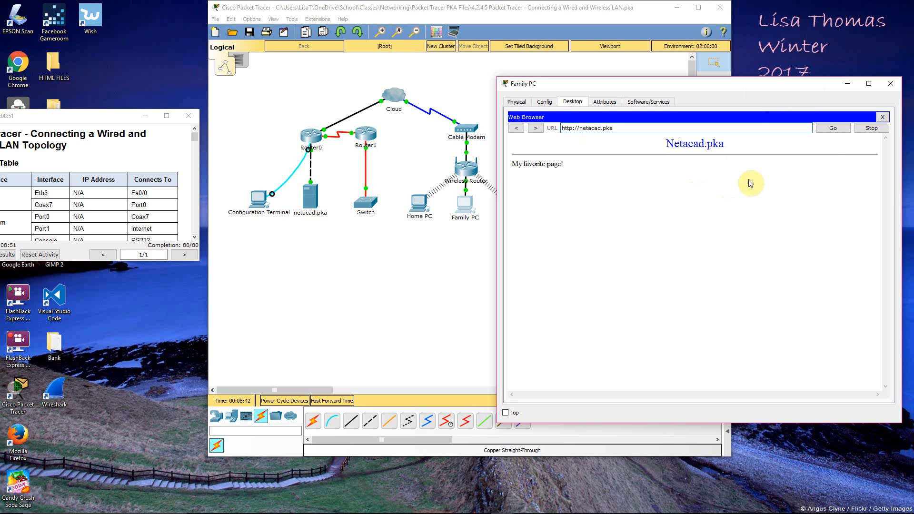
click(891, 84)
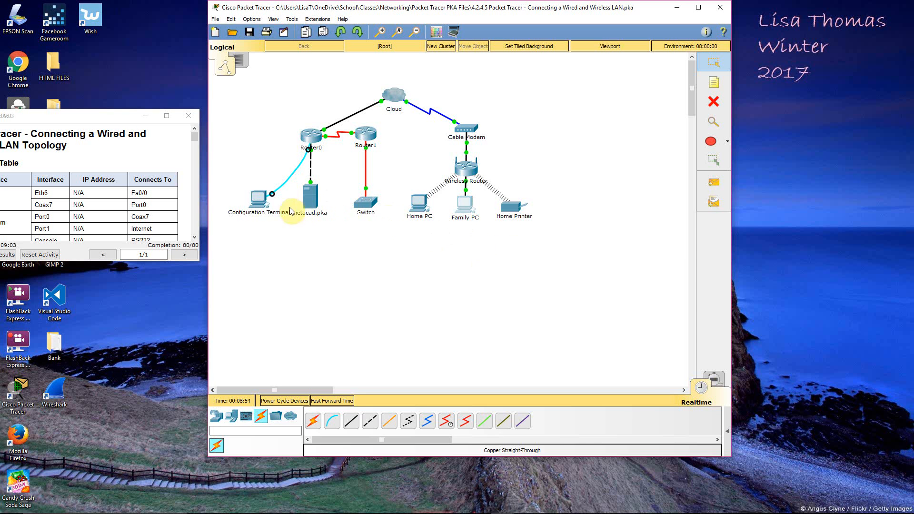
- Open a terminal session on the Configuration Terminal with 9600 bits per second, 8 data bits, no parity, 1 stop bit and no flow control
click(261, 202)
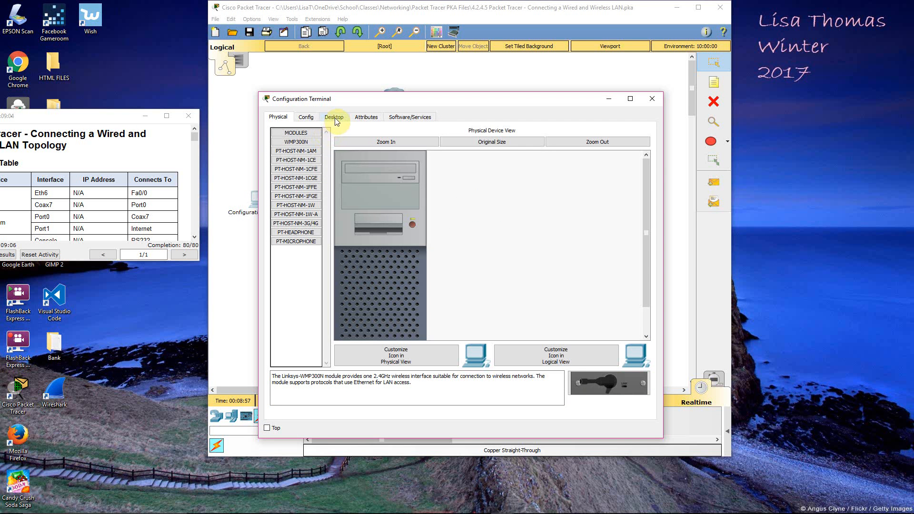
click(335, 118)
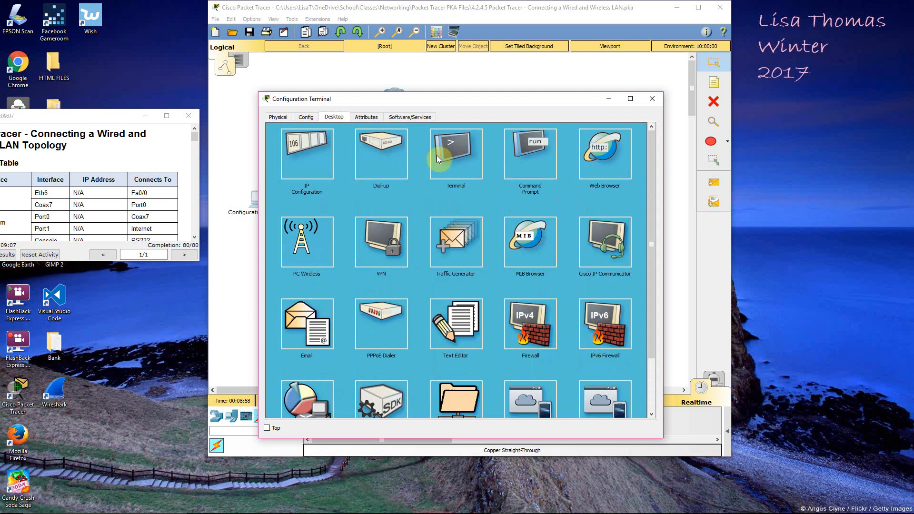
click(477, 161)
click(481, 172)
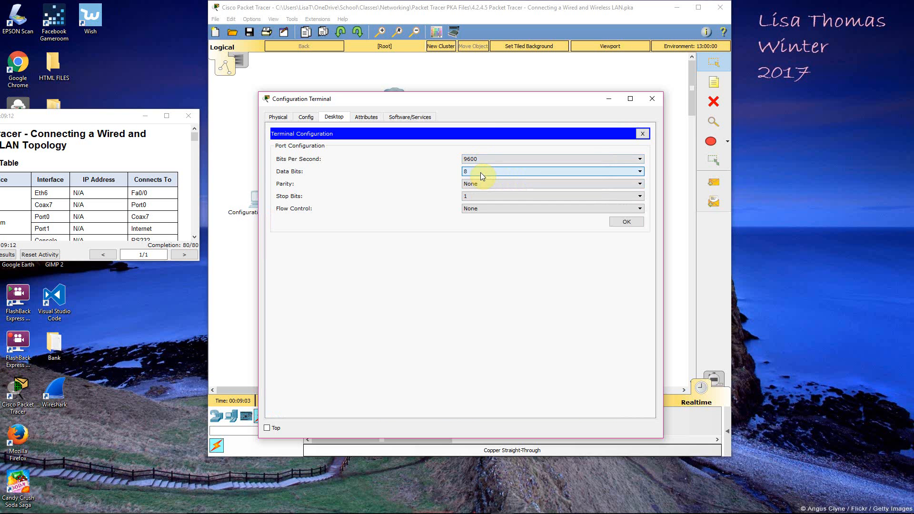
click(481, 183)
click(482, 190)
click(487, 208)
click(607, 220)
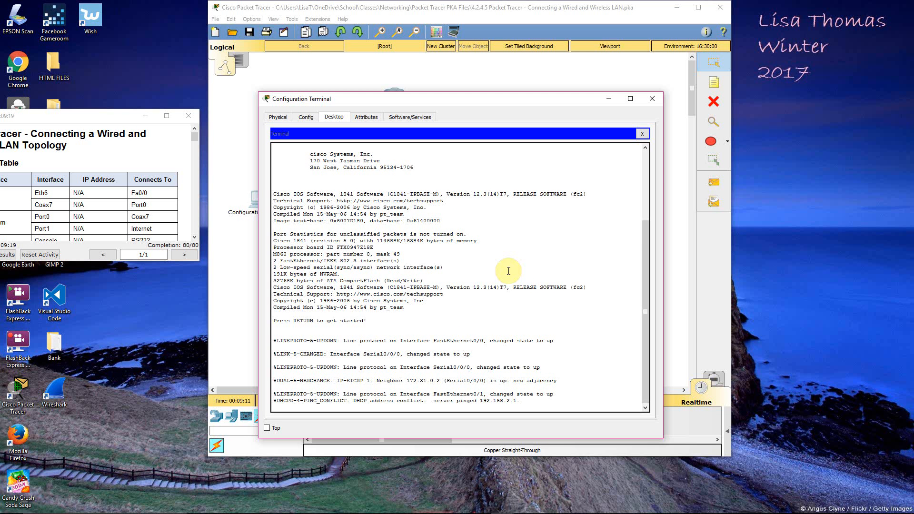
- Bring up the Router0 prompt in the terminal session and run show ip interface brief
key(Return)
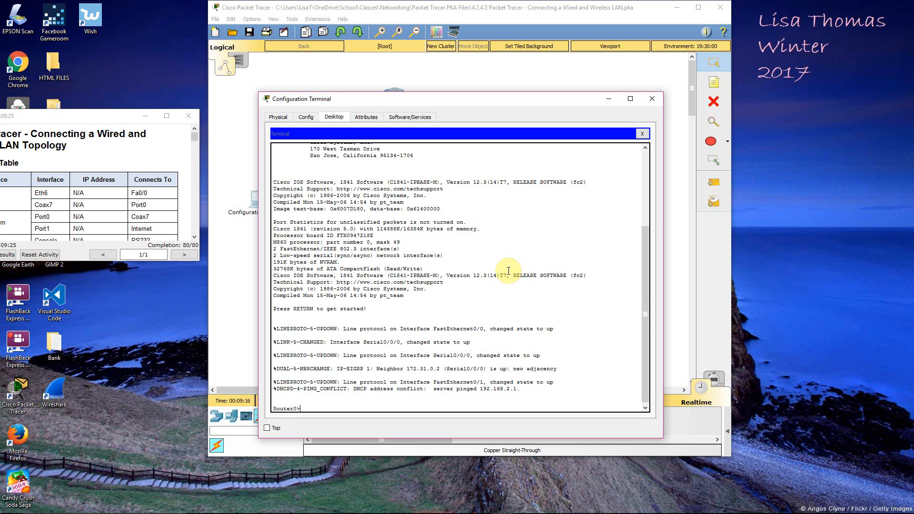
text(show ip interface brief)
key(Return)
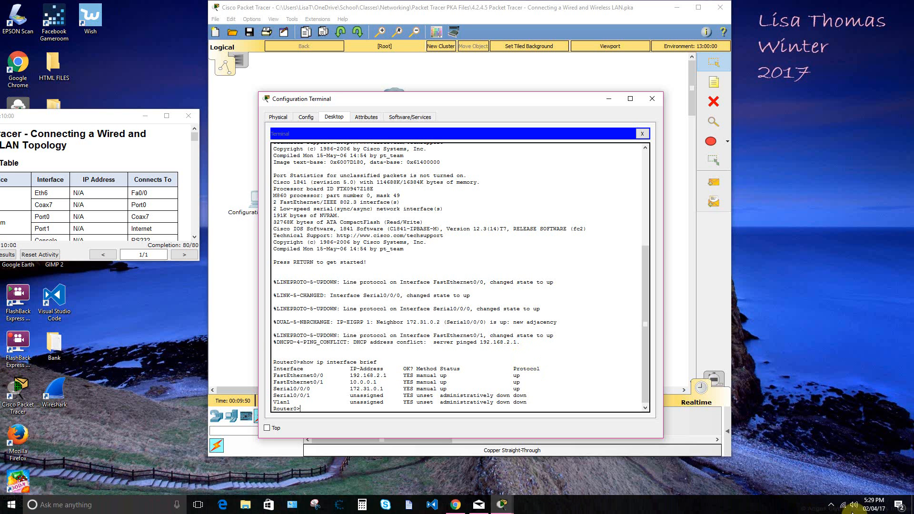
click(831, 506)
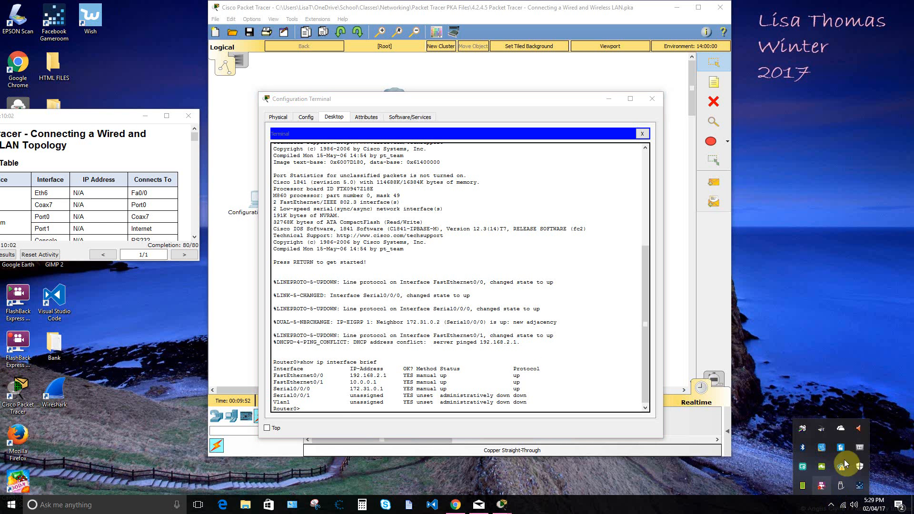